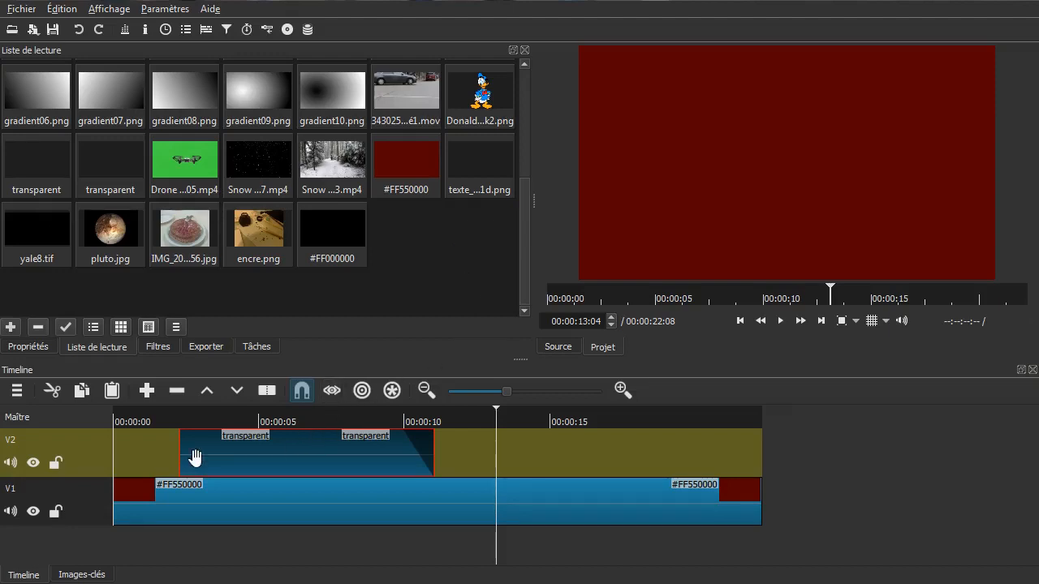
Step: Delete tracks V2 and V1 with their clips and add a new empty video track to the timeline
left_click(91, 459)
right_click(94, 461)
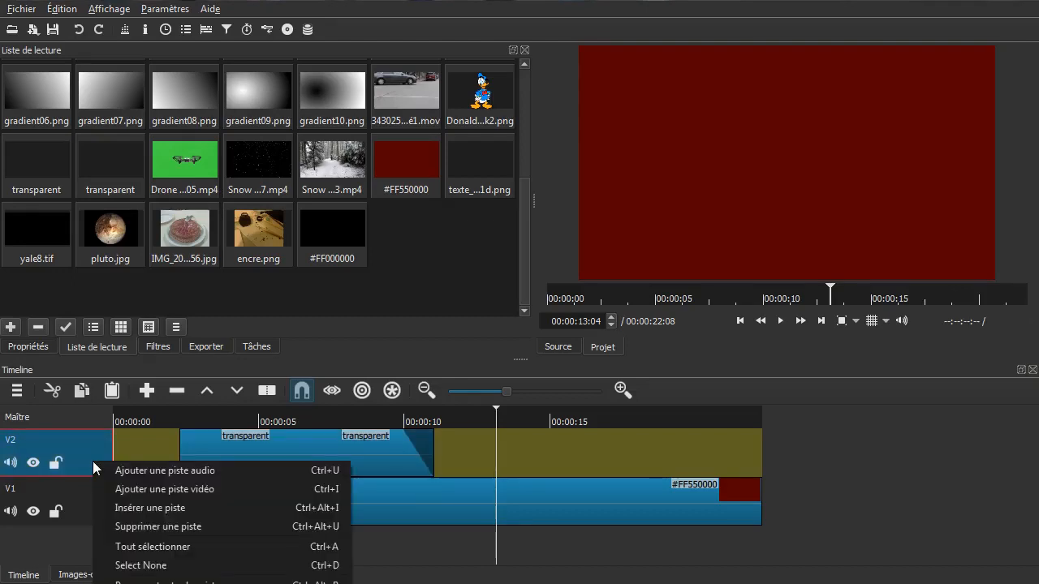
left_click(123, 529)
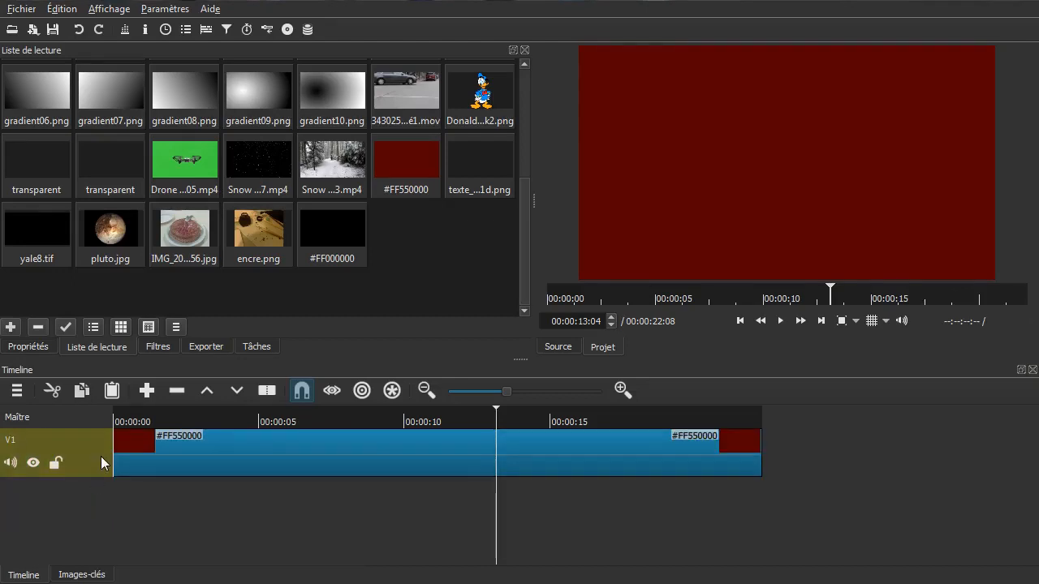
right_click(88, 460)
left_click(122, 525)
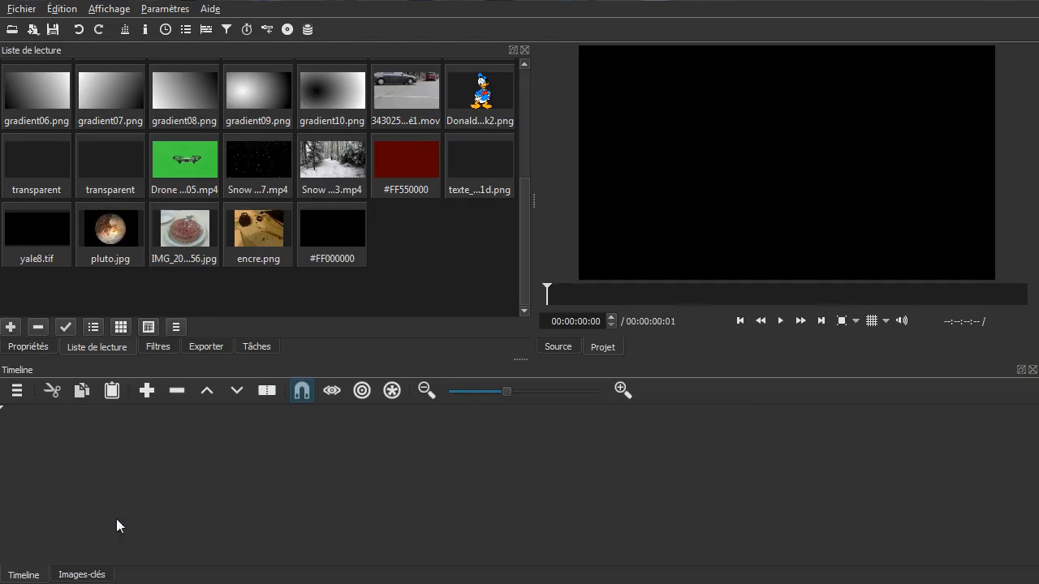
left_click(15, 391)
left_click(27, 415)
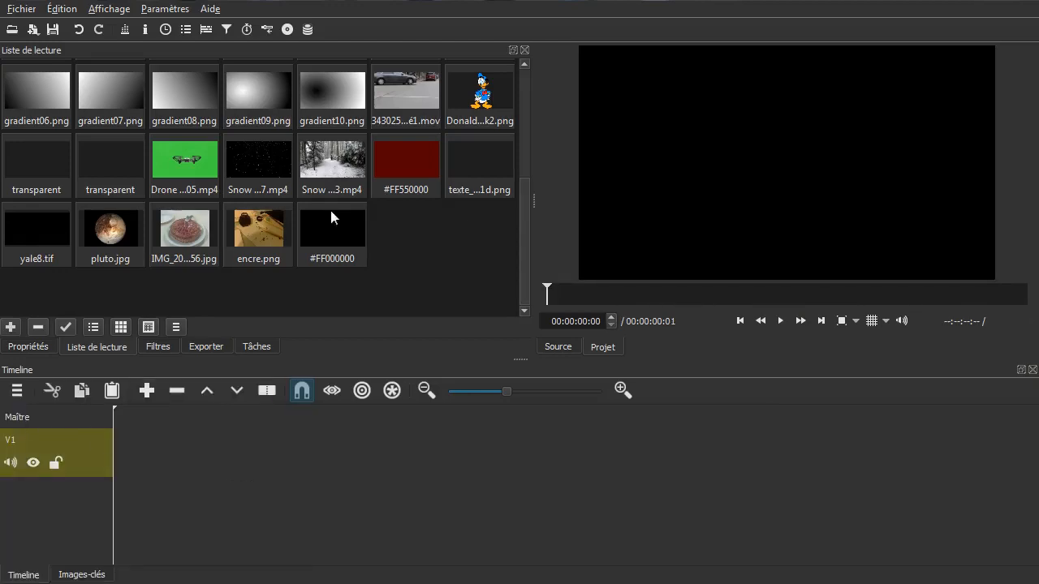
Step: Look through the playlist clips and close the media player previewing Sunset - 17932.mp4
scroll(414, 272, "up", 5)
scroll(417, 268, "up", 1)
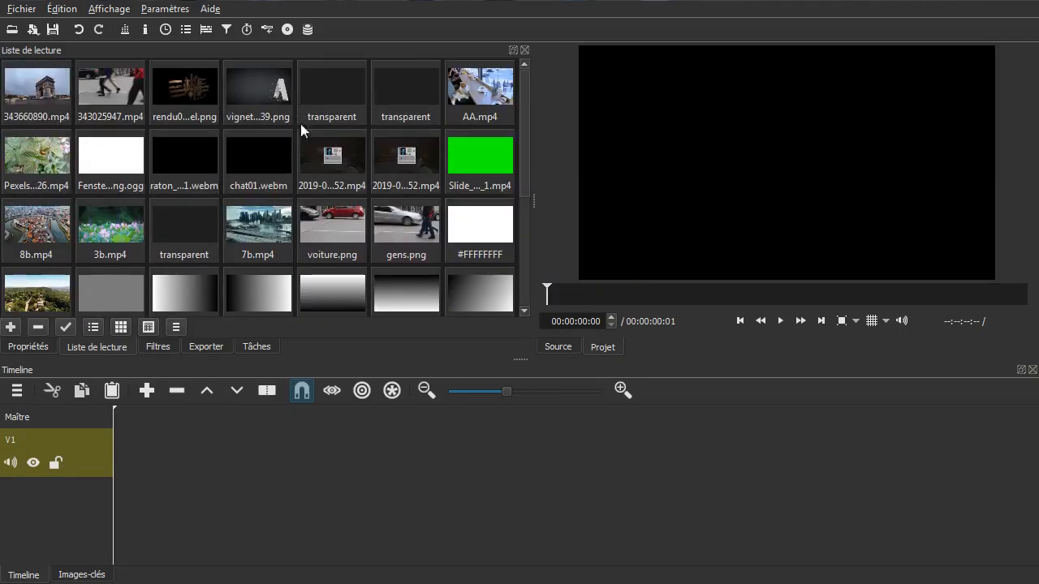
scroll(297, 116, "down", 4)
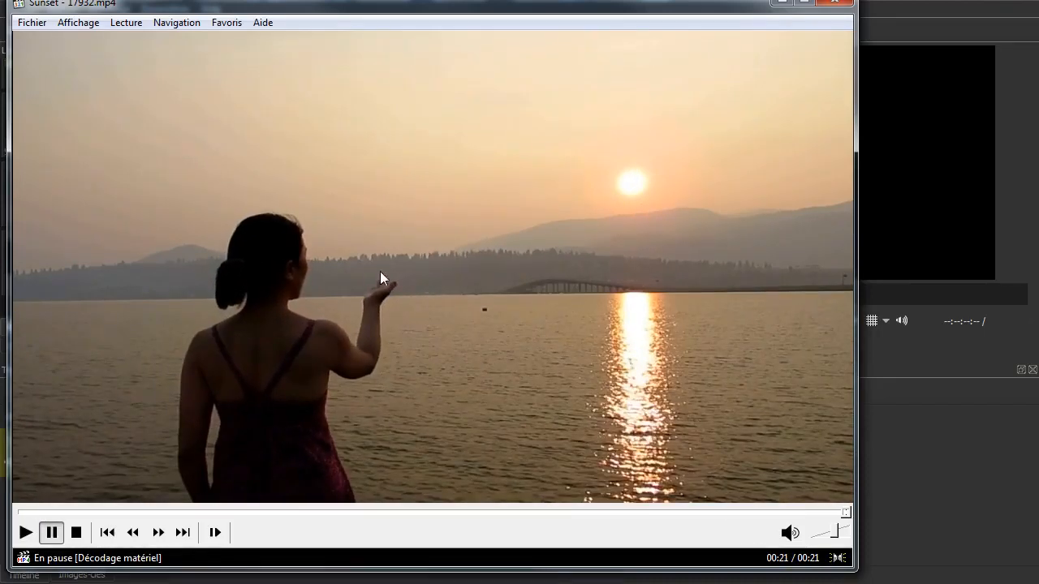
left_click(835, 5)
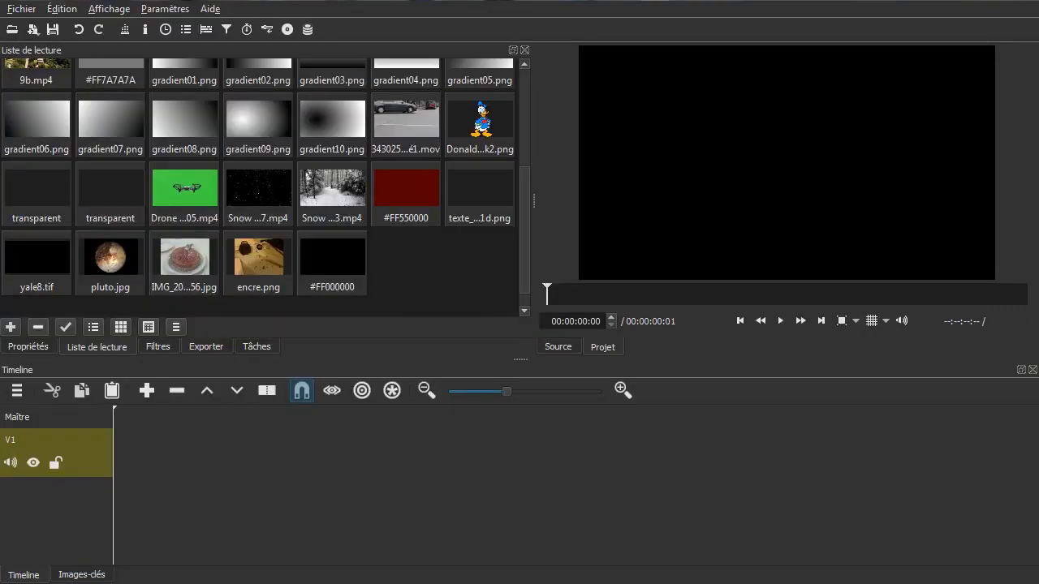
Step: Switch to the file explorer, display the serie_sur_shotcut folder as a list and paste the copied Sunset - 17932 video into it
left_click_drag(1038, 42, 504, 30)
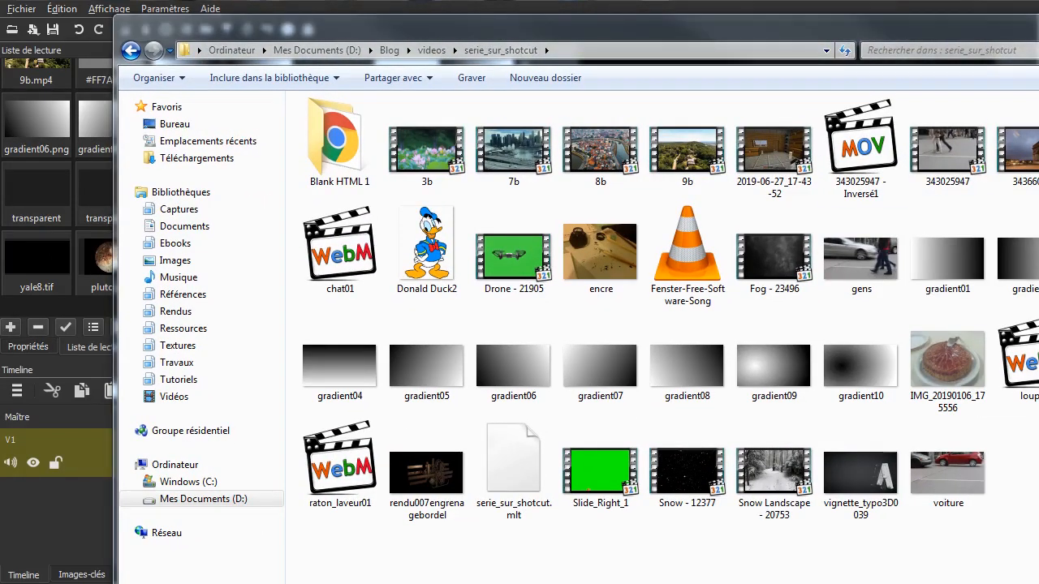
left_click(1038, 78)
left_click_drag(917, 23, 840, 4)
left_click_drag(1038, 583, 998, 541)
left_click_drag(719, 11, 873, 69)
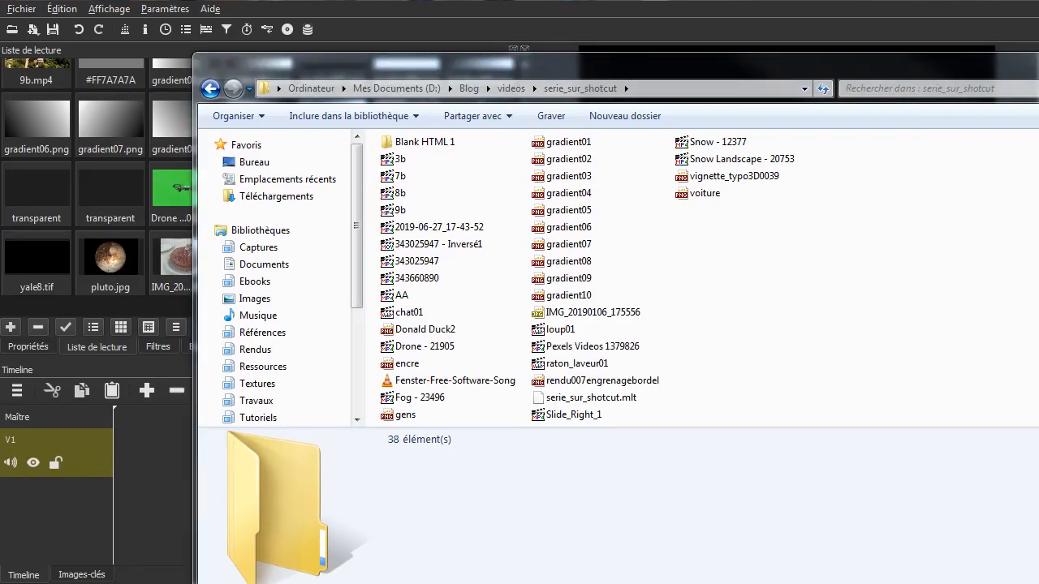
left_click(769, 247)
key("ctrl+v")
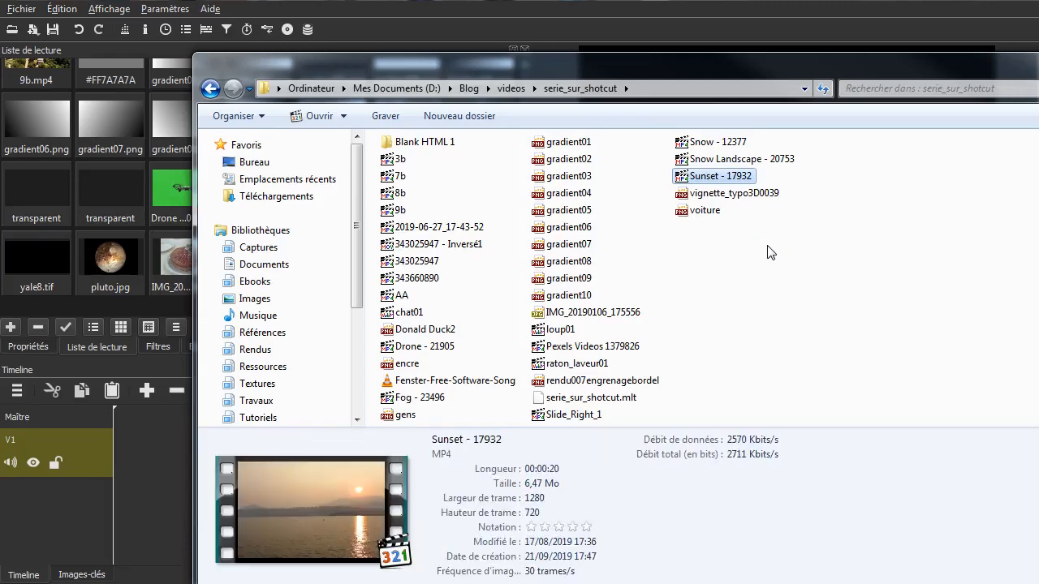
Step: Add the Sunset - 17932 video from the folder to the Shotcut playlist and return to Shotcut
left_click_drag(729, 73, 1016, 96)
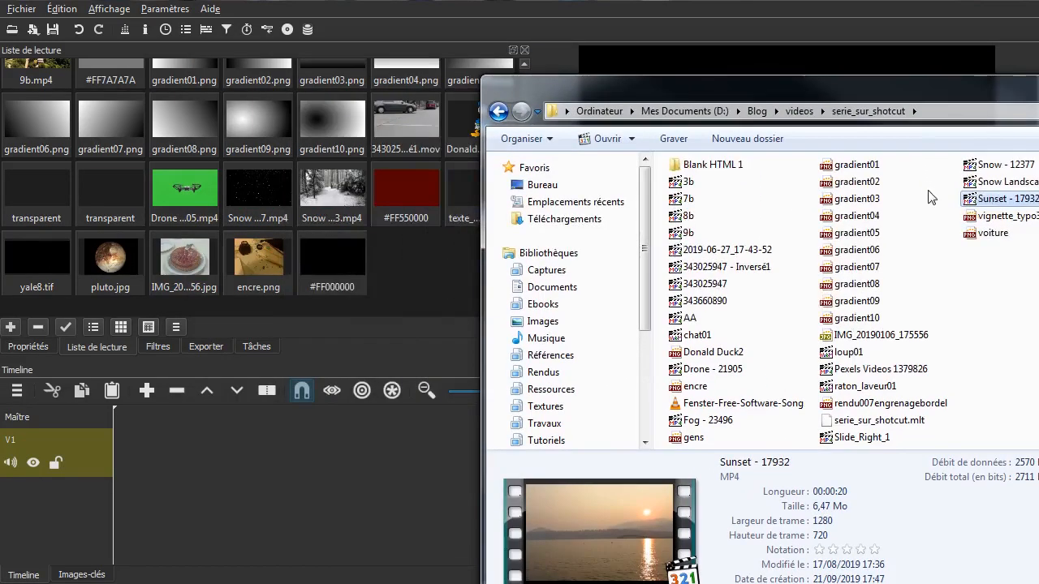
left_click_drag(977, 199, 394, 270)
left_click_drag(1035, 91, 1038, 267)
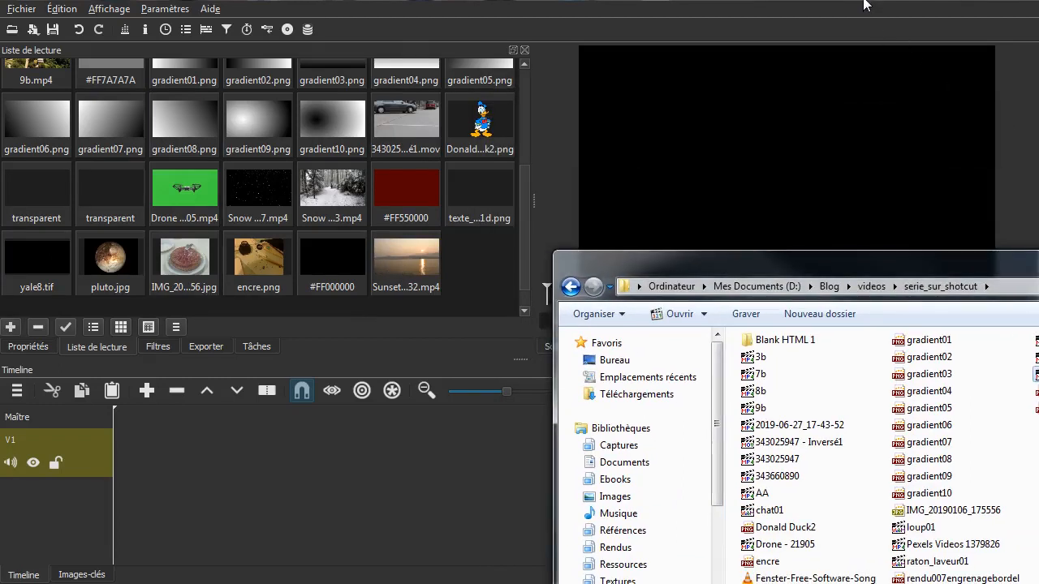
left_click(865, 3)
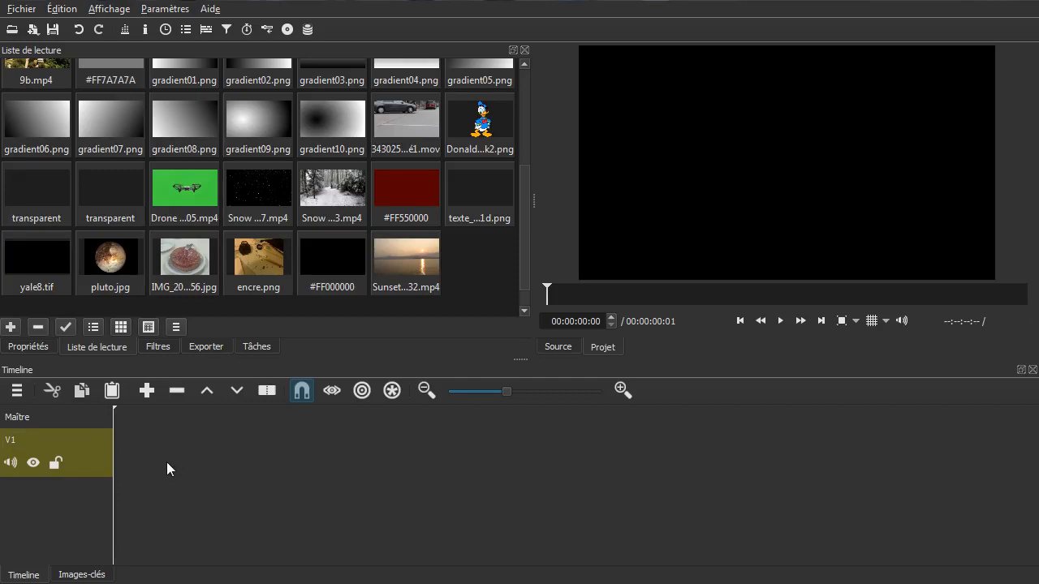
Step: Place the Sunset clip on track V1 and remove the gap before it so it starts at 00:00:00
left_click_drag(404, 269, 137, 441)
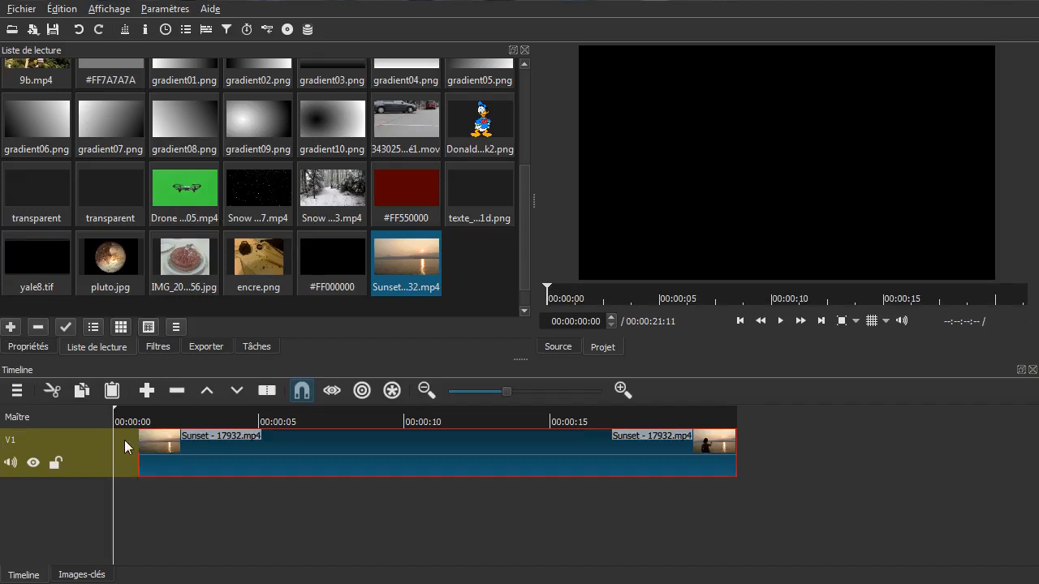
right_click(127, 438)
left_click(148, 447)
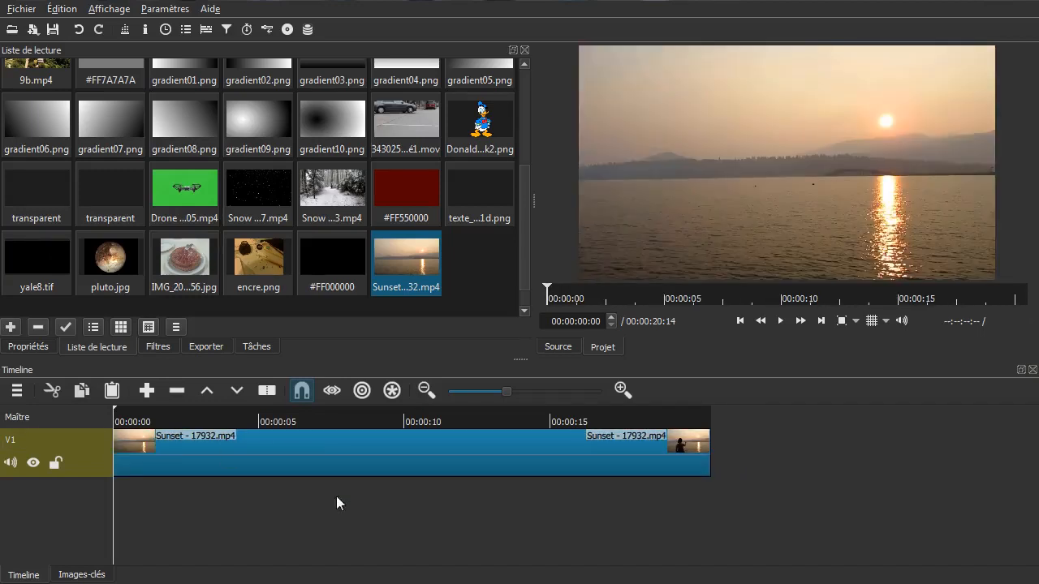
Step: Check the Shotcut version in the program's About information and close it
left_click(210, 9)
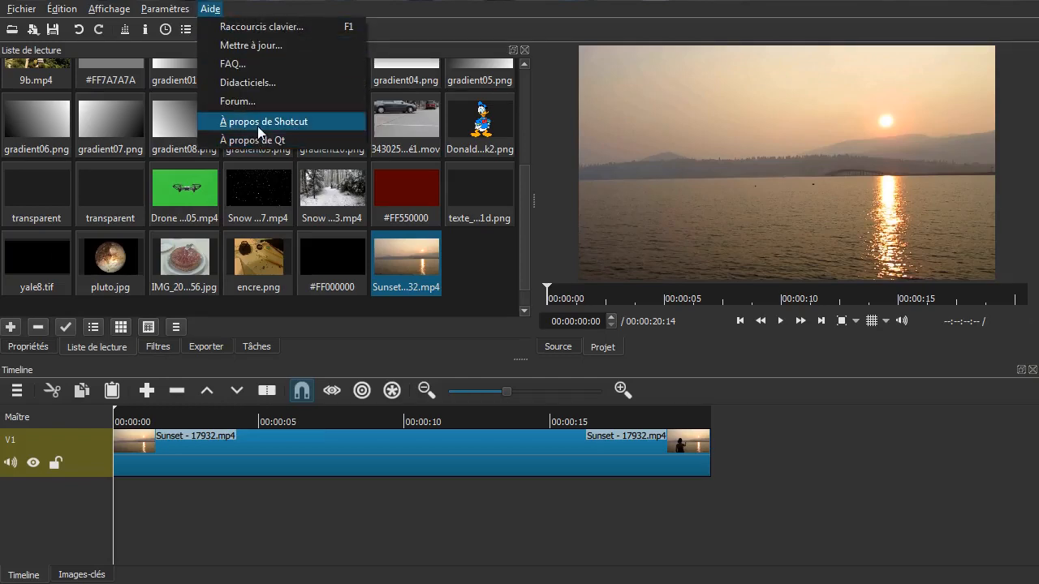
left_click(258, 124)
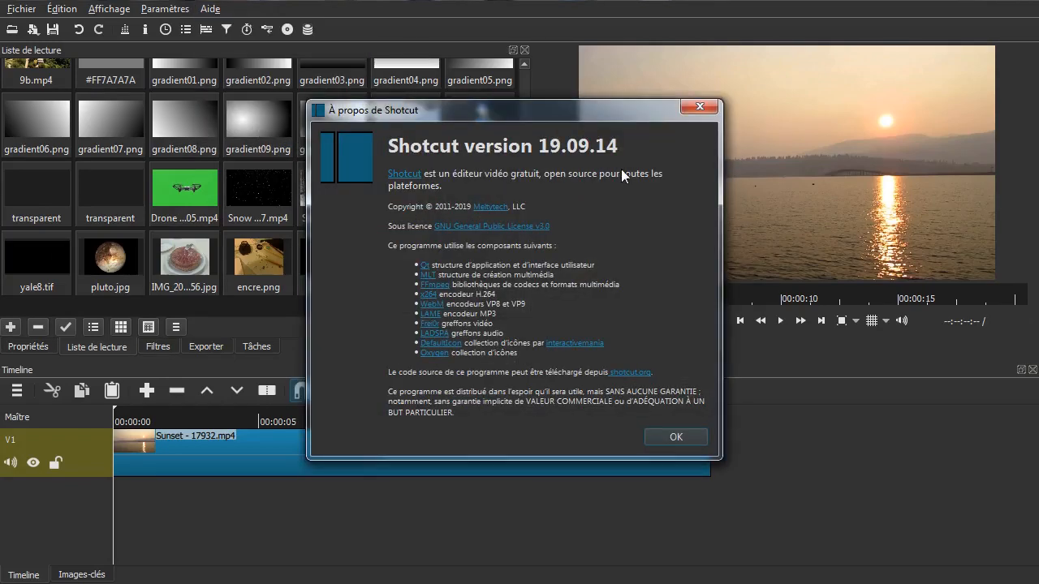
left_click(677, 438)
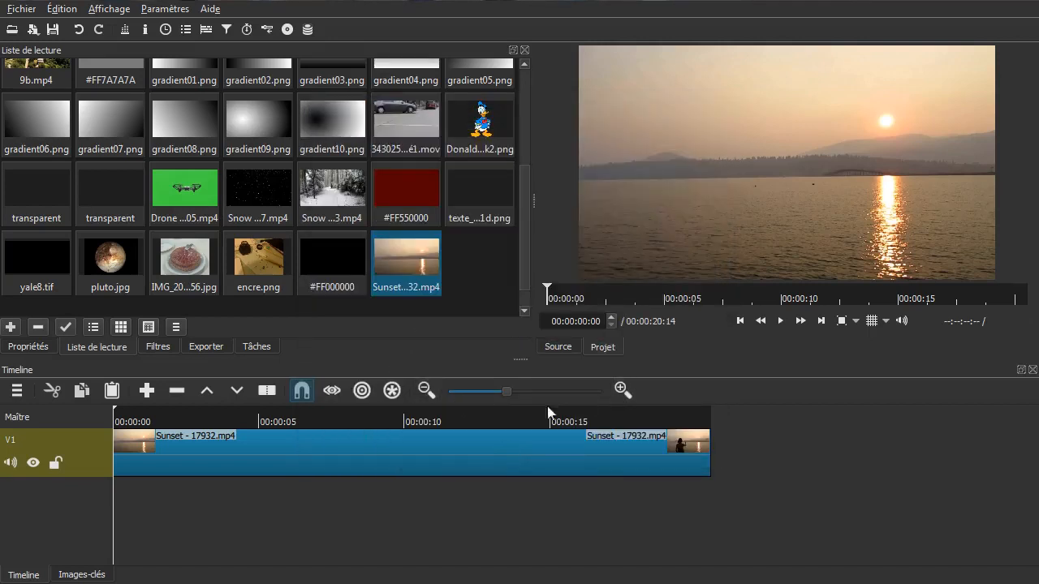
Step: Enlarge the preview area, play the Sunset clip to review it, and return the playhead to the start
left_click_drag(510, 365, 514, 436)
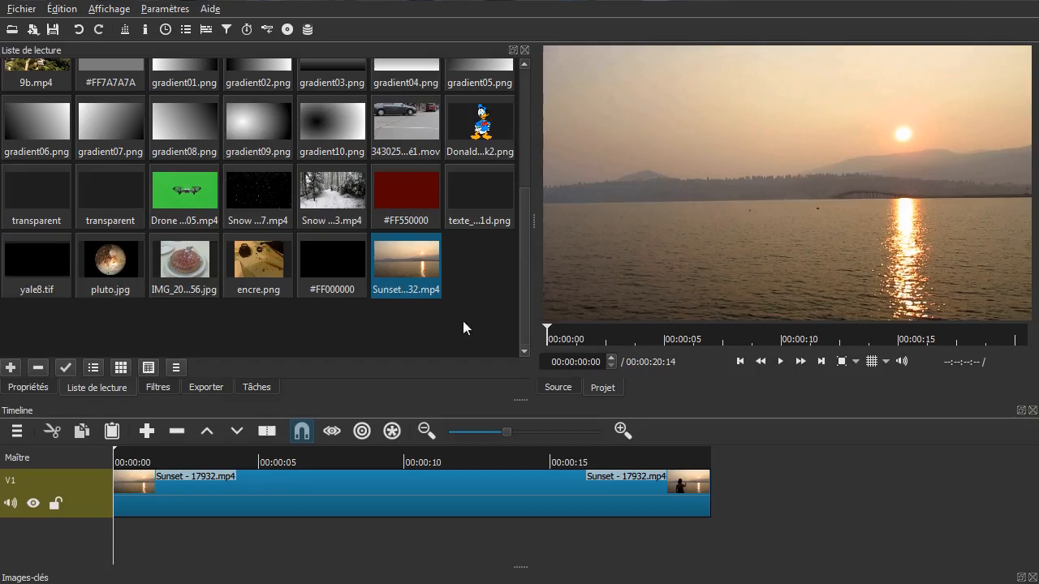
left_click_drag(177, 522, 120, 560)
key("space")
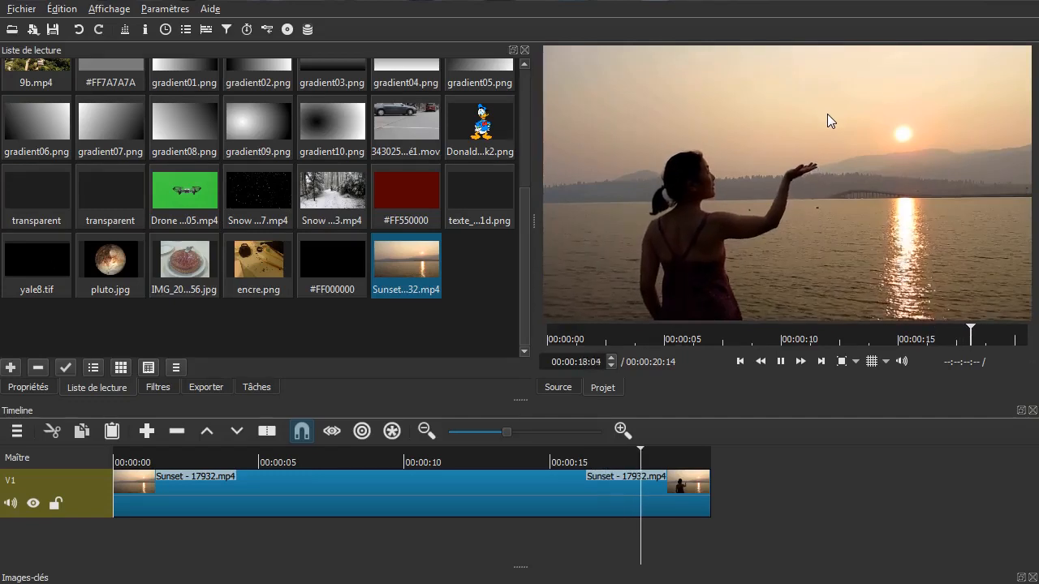
key("space")
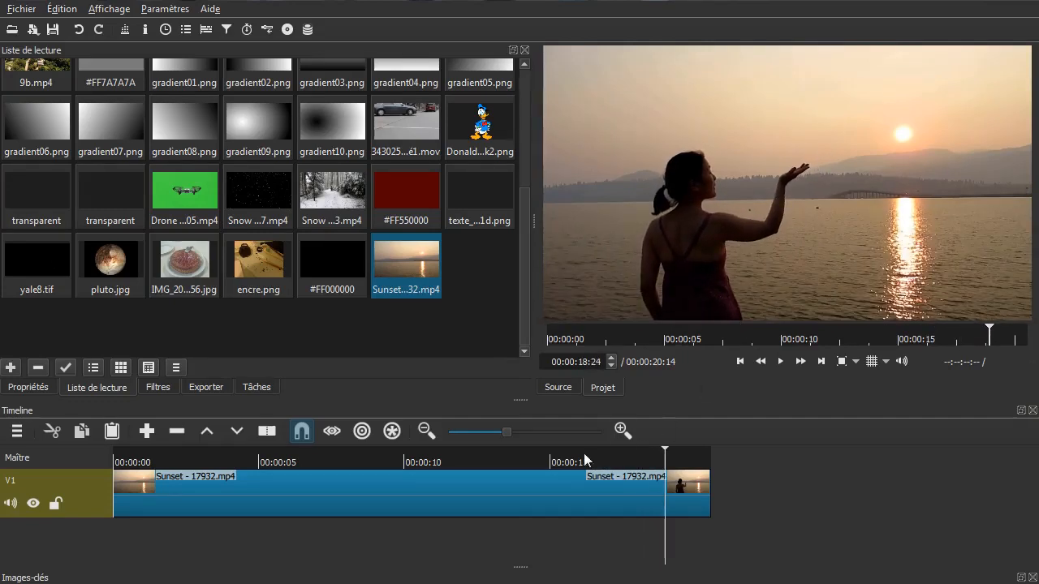
left_click_drag(359, 538, 144, 529)
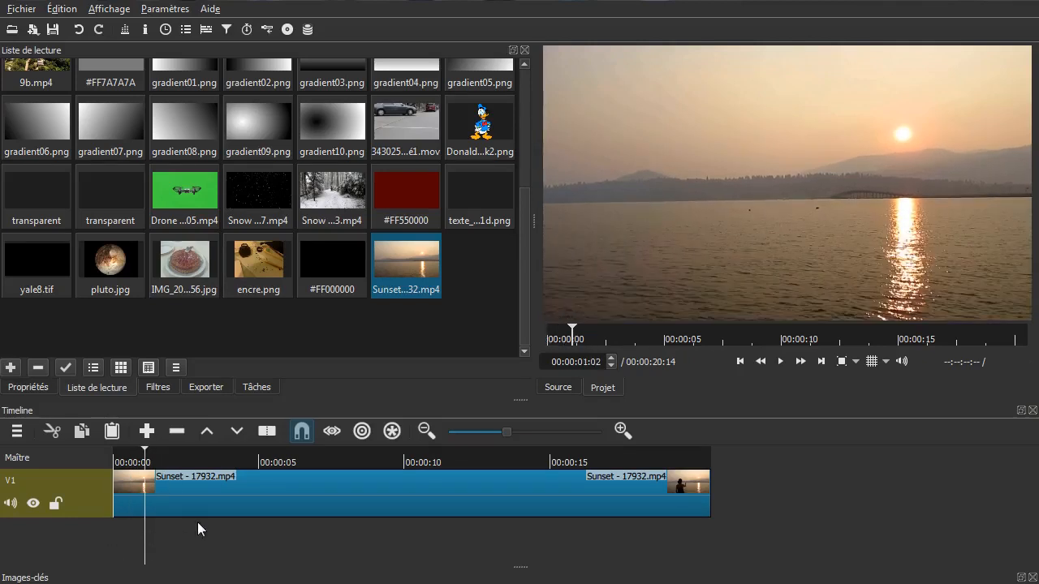
key("Home")
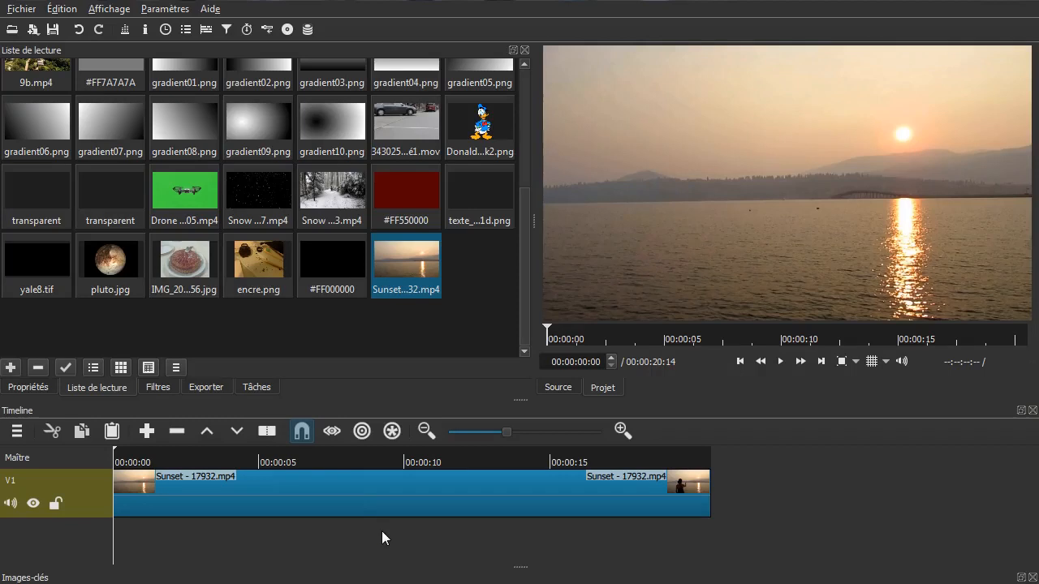
Step: Apply the Suppresseur de tâches video filter to the Sunset clip on track V1
left_click(347, 485)
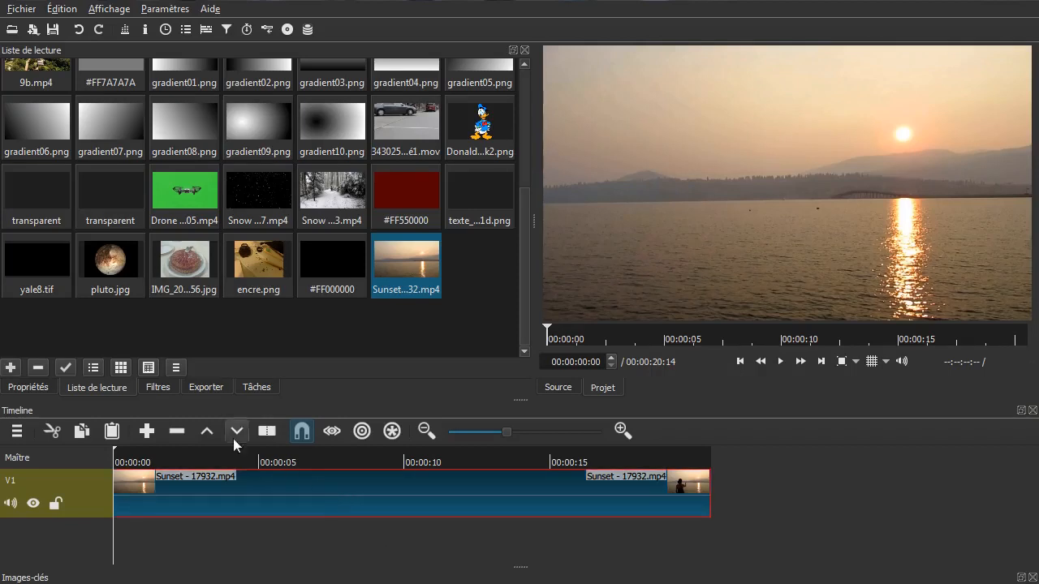
left_click(157, 388)
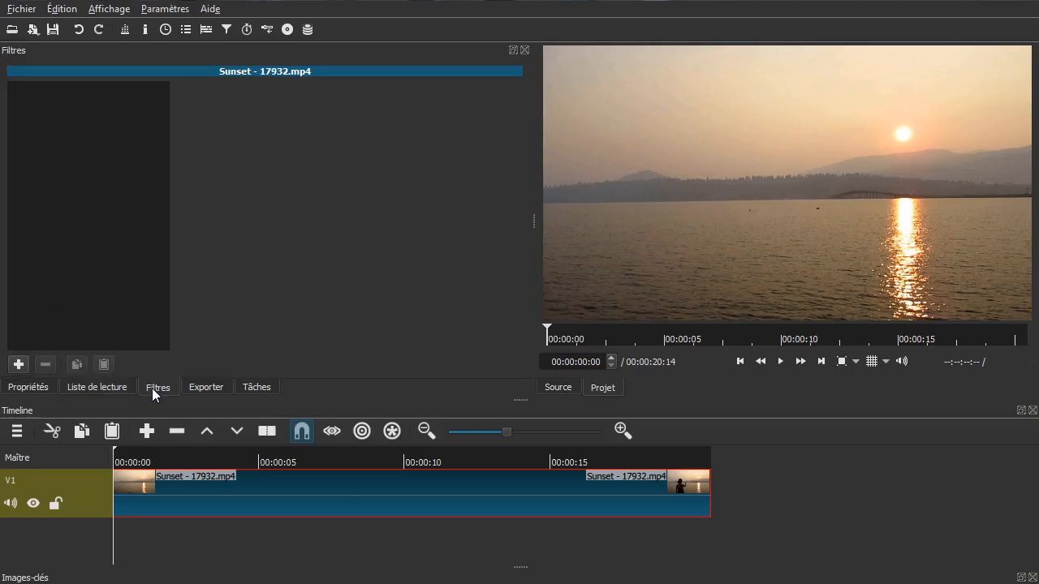
left_click(19, 364)
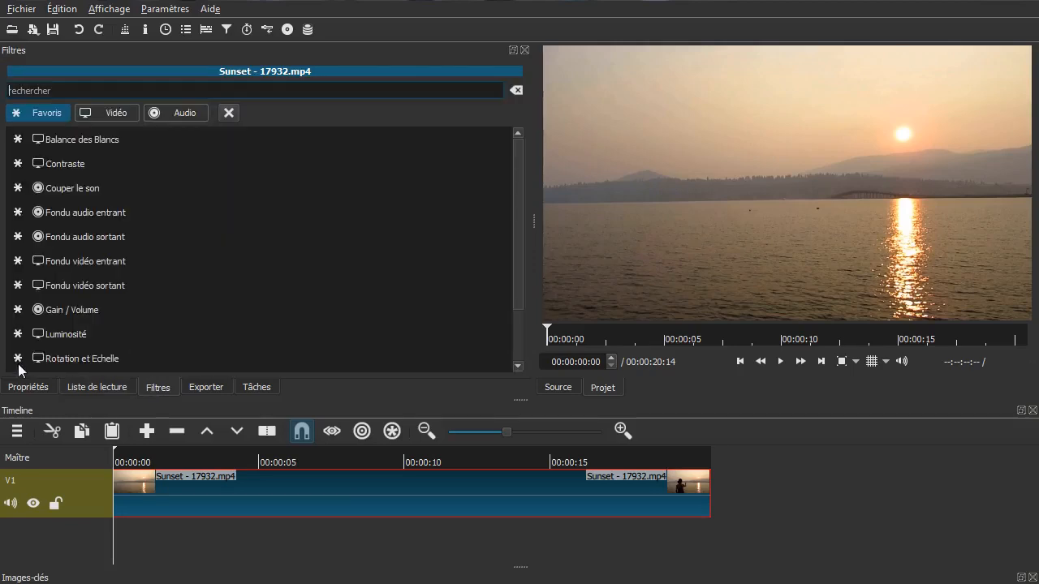
left_click(116, 112)
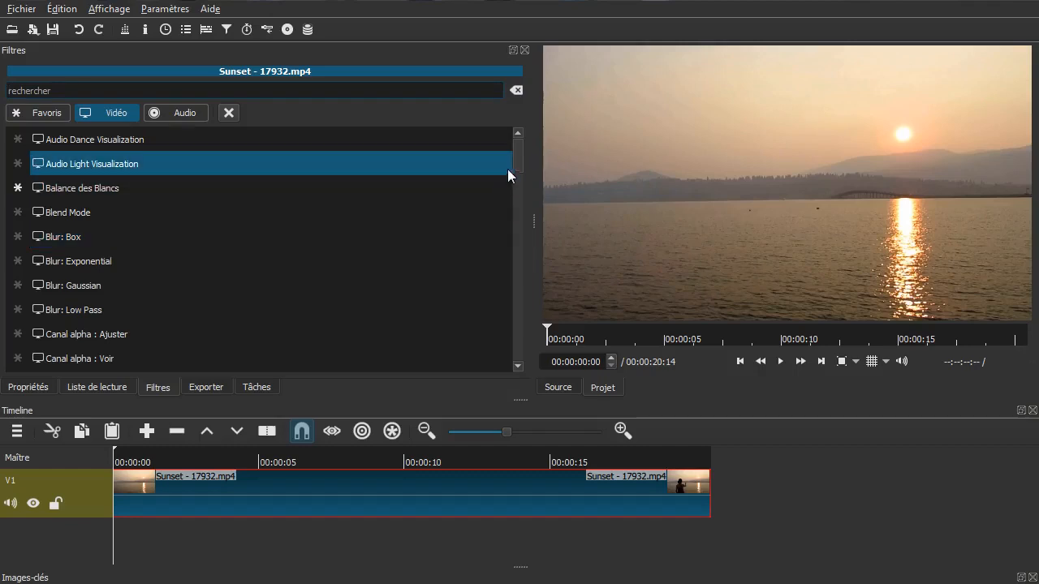
left_click_drag(517, 155, 523, 303)
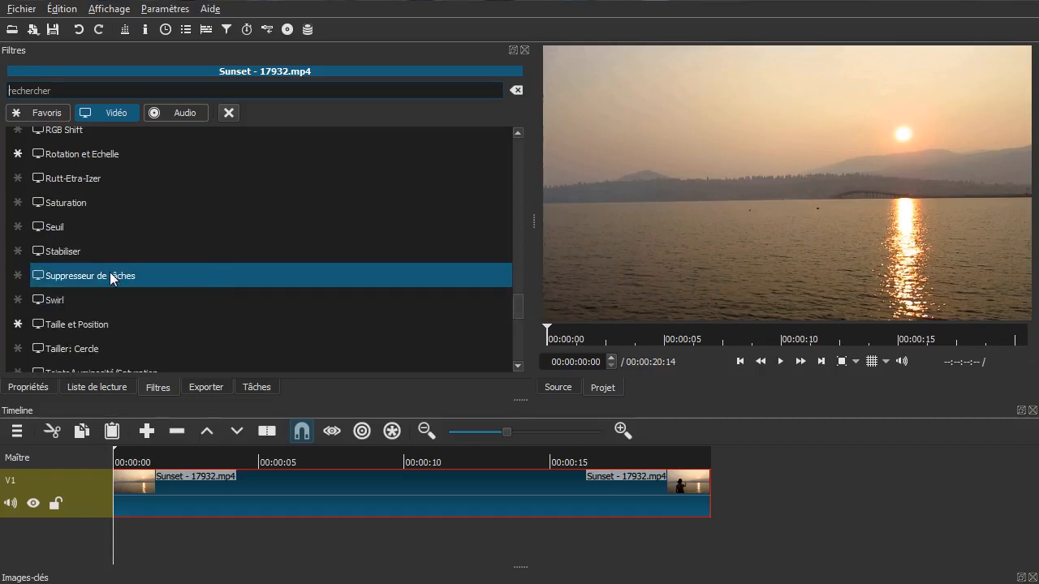
left_click(111, 277)
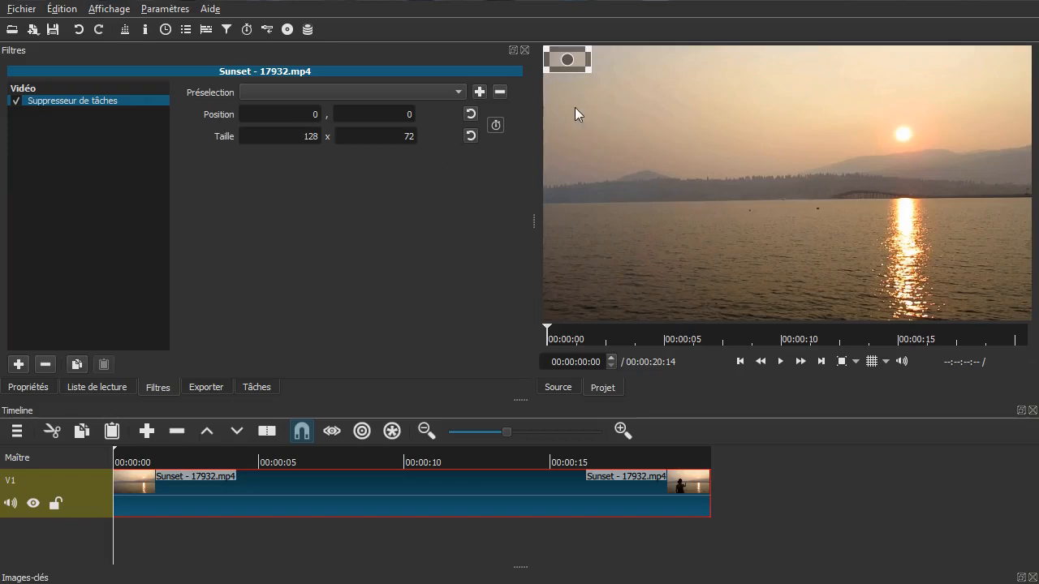
Step: Resize the filter region to about 222 x 155 at position about 157, 259 over the shoreline, and deselect the clip to inspect it
left_click_drag(563, 58, 686, 110)
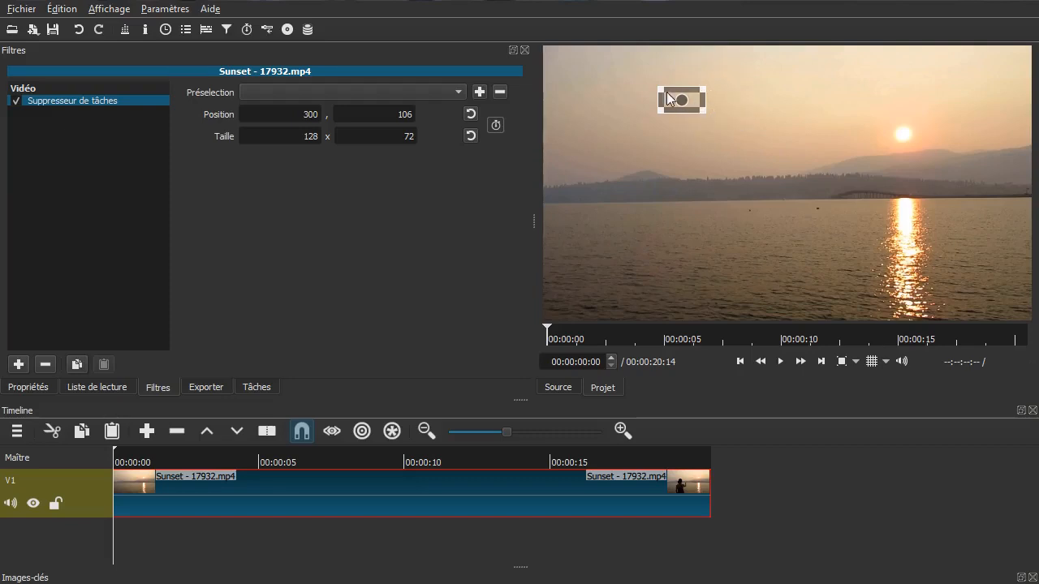
left_click_drag(703, 117, 736, 151)
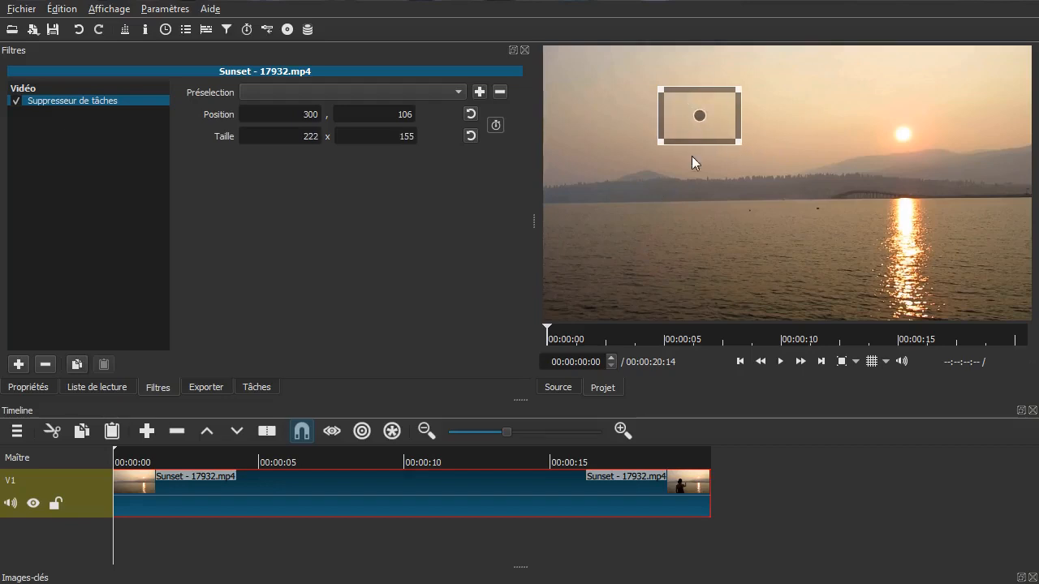
left_click_drag(696, 115, 641, 185)
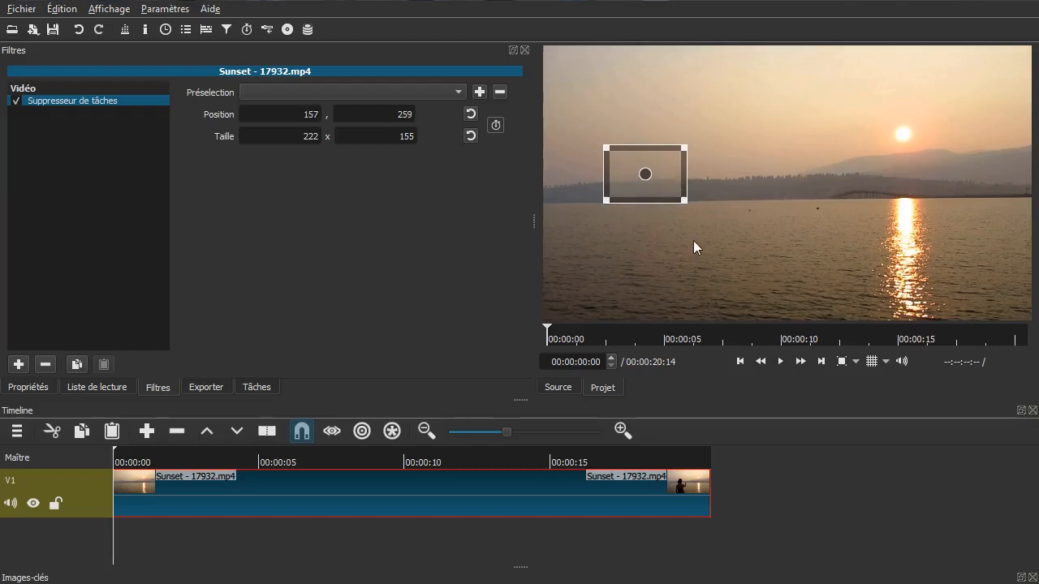
left_click(93, 509)
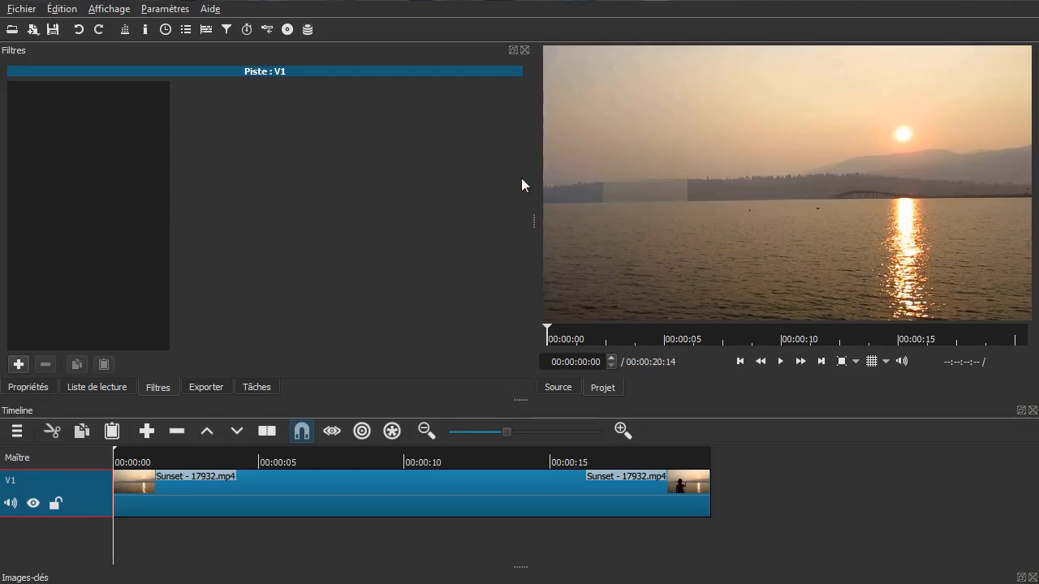
Step: Move the clip's filter region up to position about 144, 204 above the shoreline and deselect the clip to inspect it
left_click(162, 492)
left_click_drag(642, 172, 639, 142)
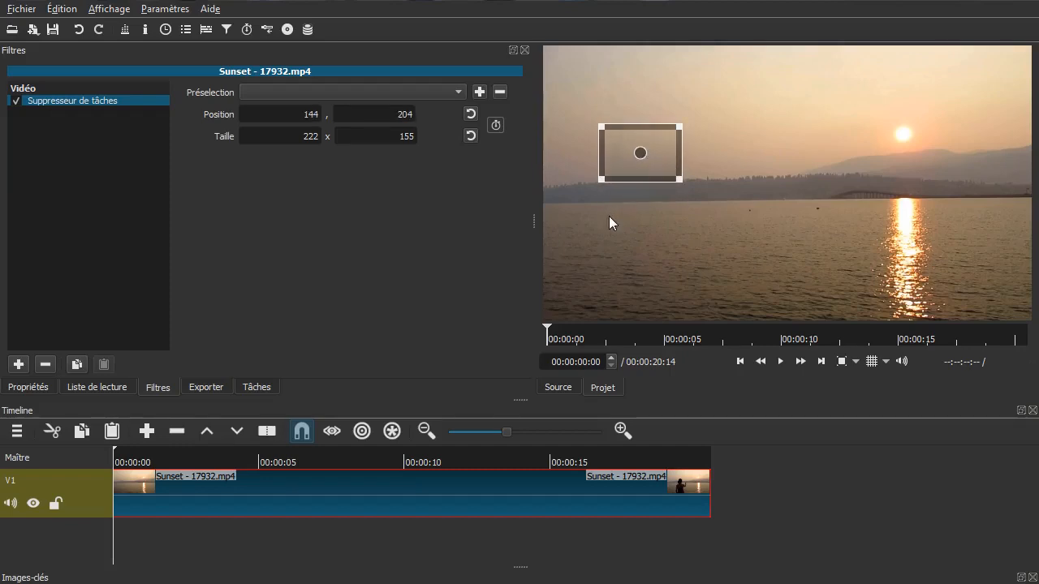
left_click(89, 510)
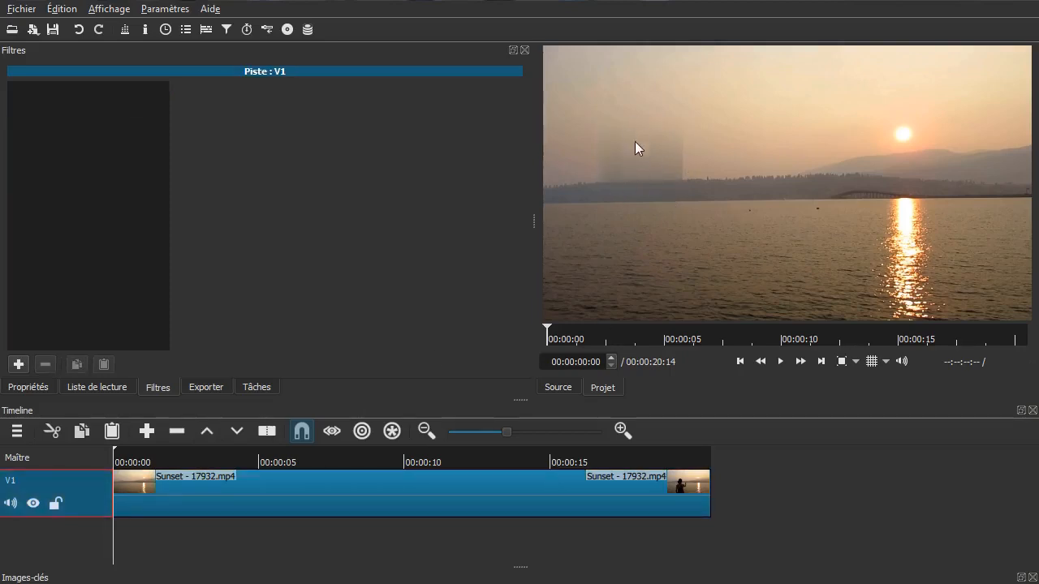
Step: Resize the clip's filter region to about 160 x 113 at position about 858, 159 over the sun, and deselect the clip to inspect it
left_click(258, 498)
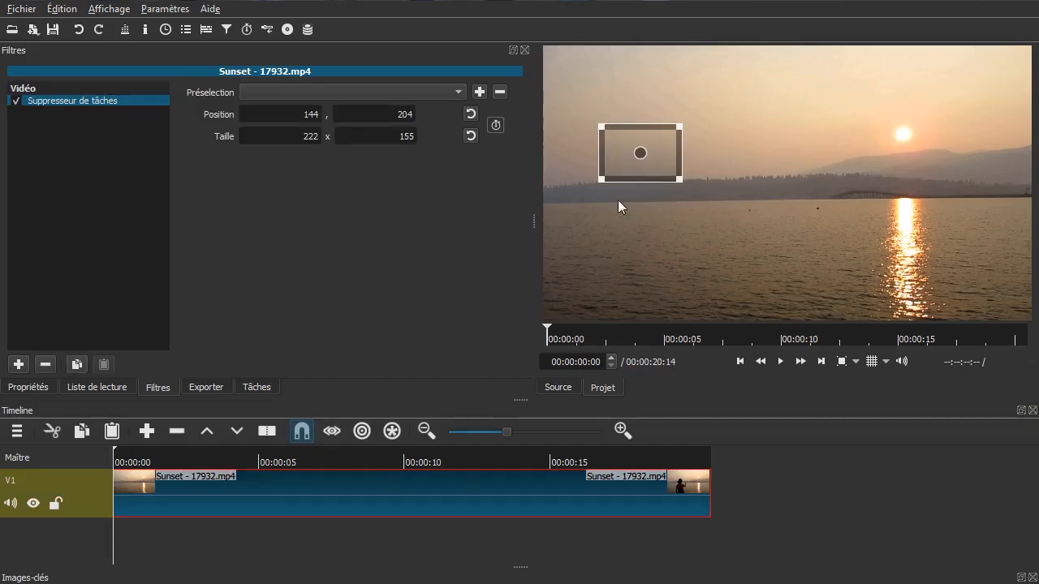
left_click_drag(676, 178, 907, 127)
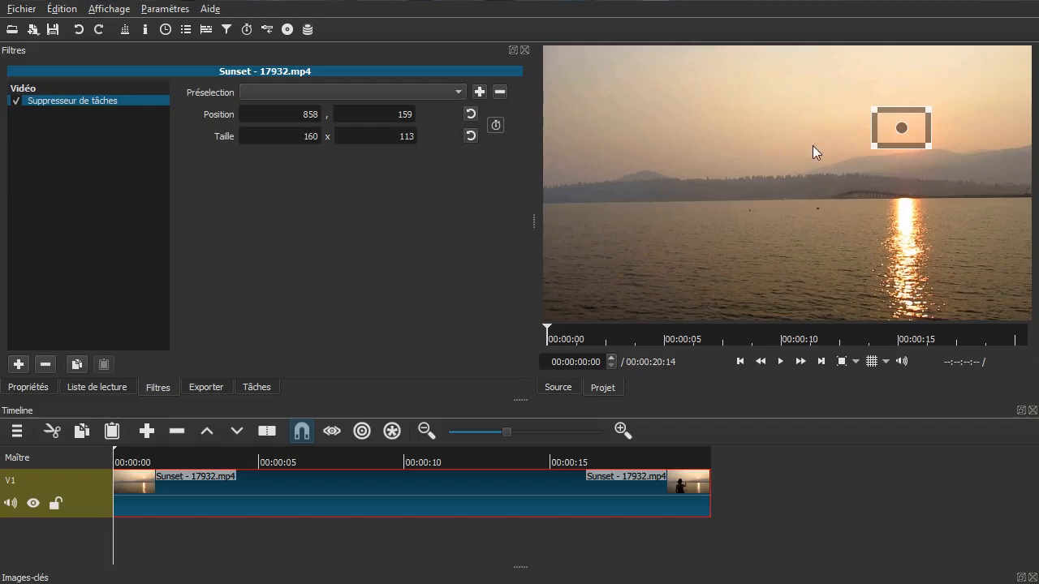
left_click(96, 513)
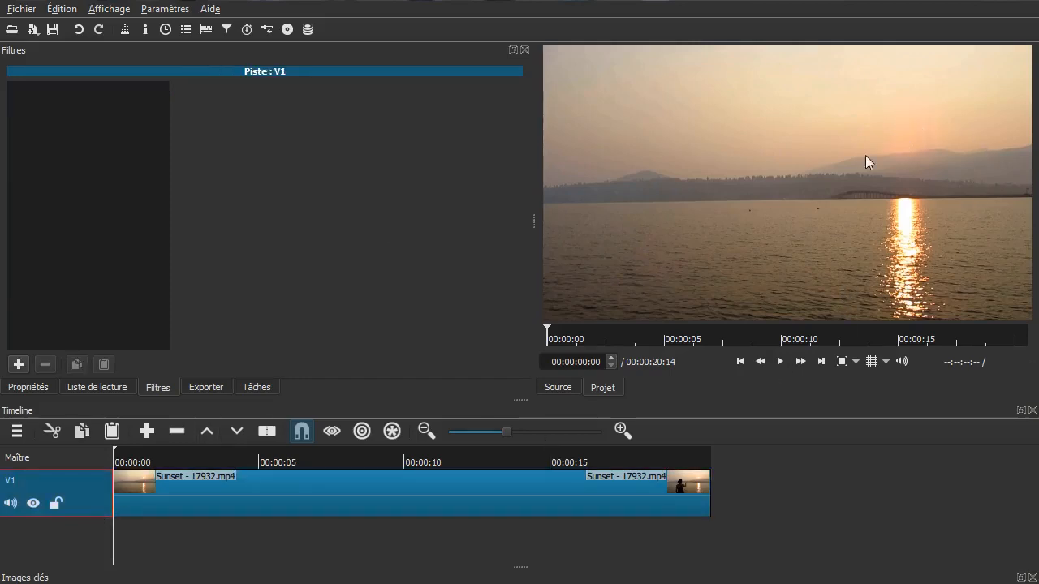
Step: Widen the preview area and zoom it to 100 % to examine the sky around the covered sun
left_click_drag(531, 218, 406, 218)
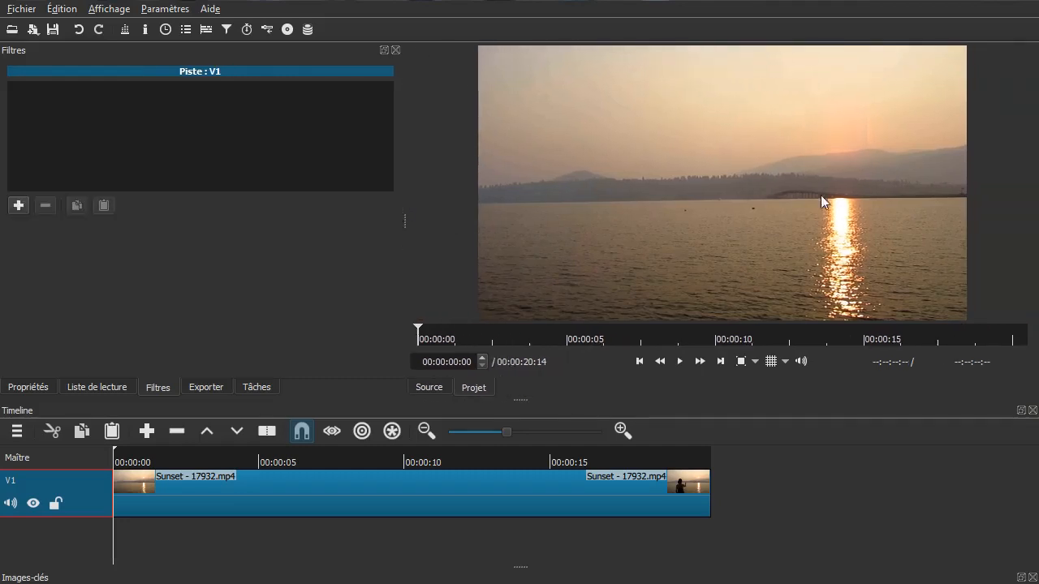
left_click(755, 362)
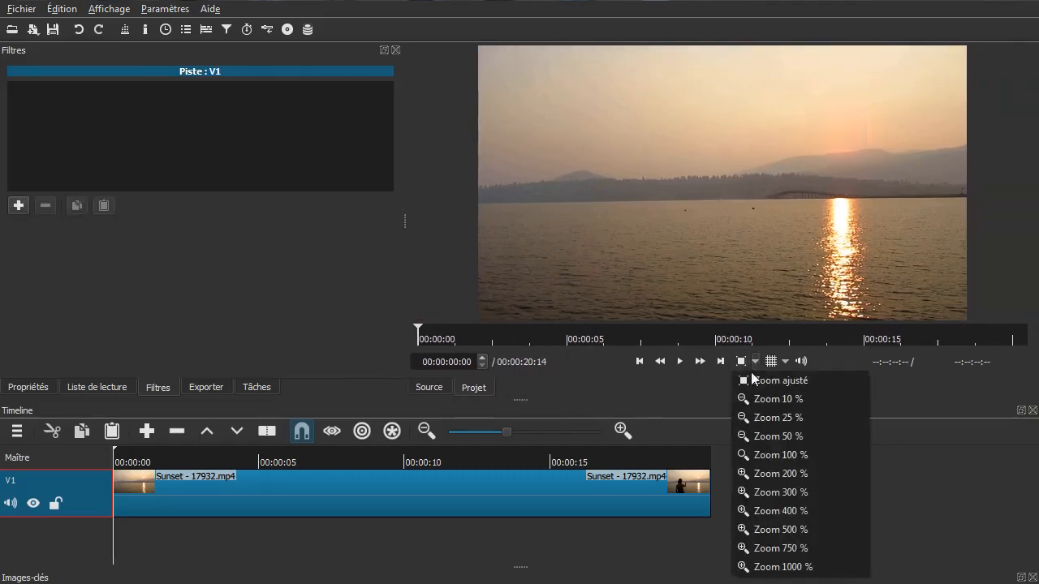
left_click(770, 458)
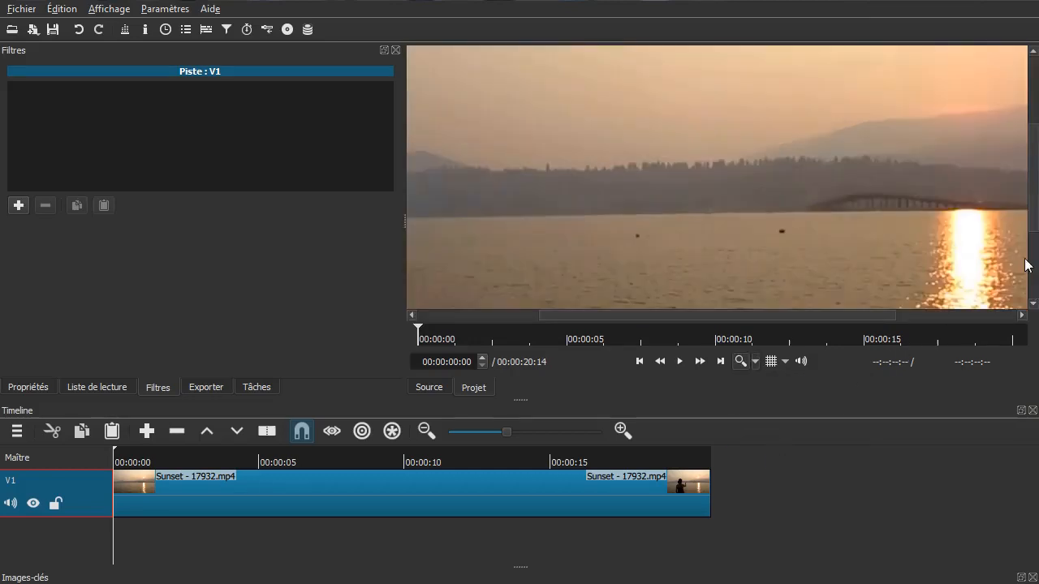
left_click_drag(863, 316, 964, 318)
left_click_drag(1031, 184, 1028, 138)
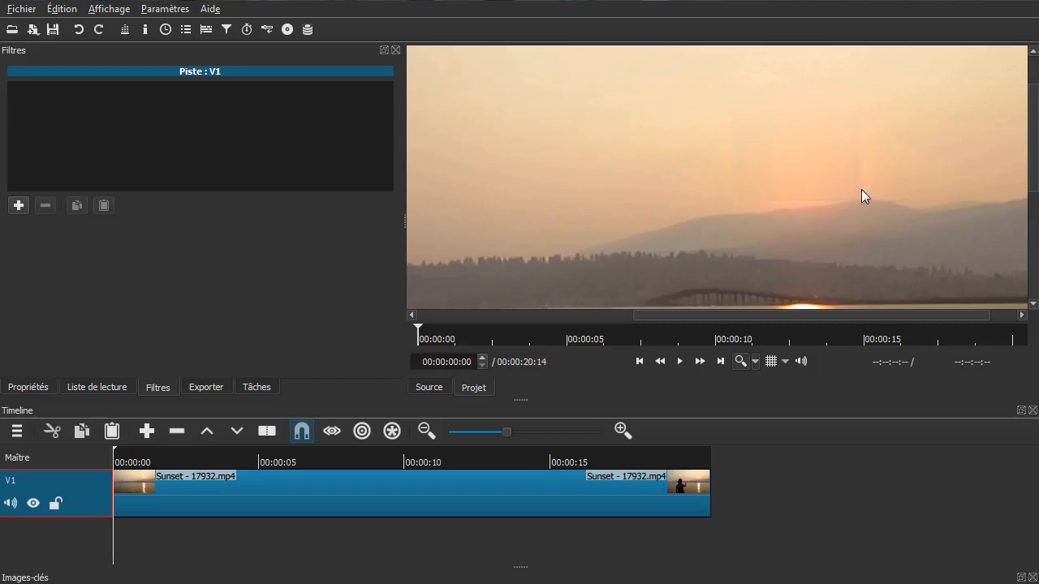
Step: Shrink the filter region to about 106 x 96 at position about 892, 170 around the sun, and deselect the clip to inspect it
left_click(301, 494)
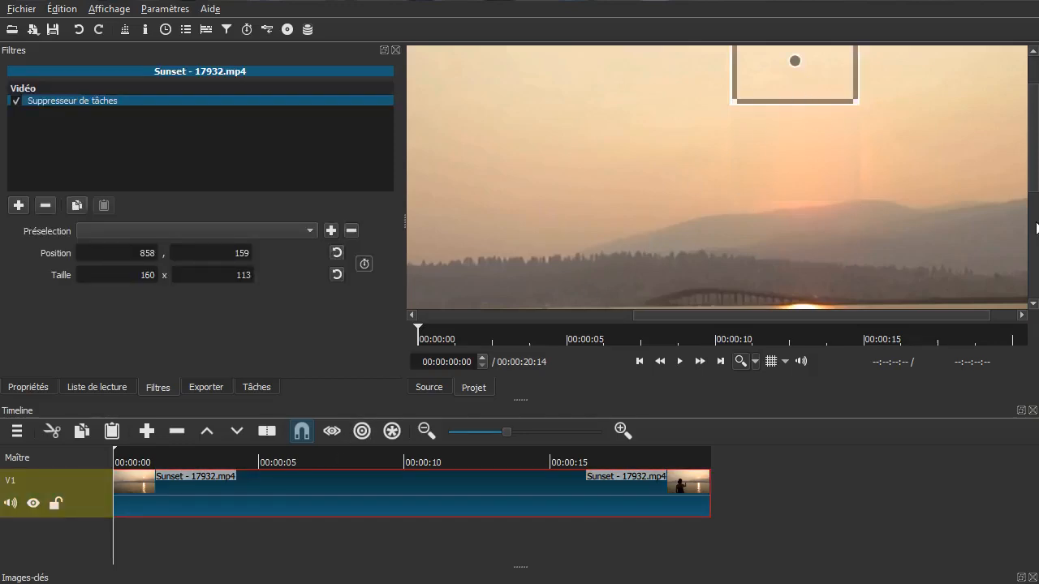
mouse_move(1031, 172)
left_mouse_down()
mouse_move(1033, 158)
mouse_move(1033, 166)
left_mouse_up()
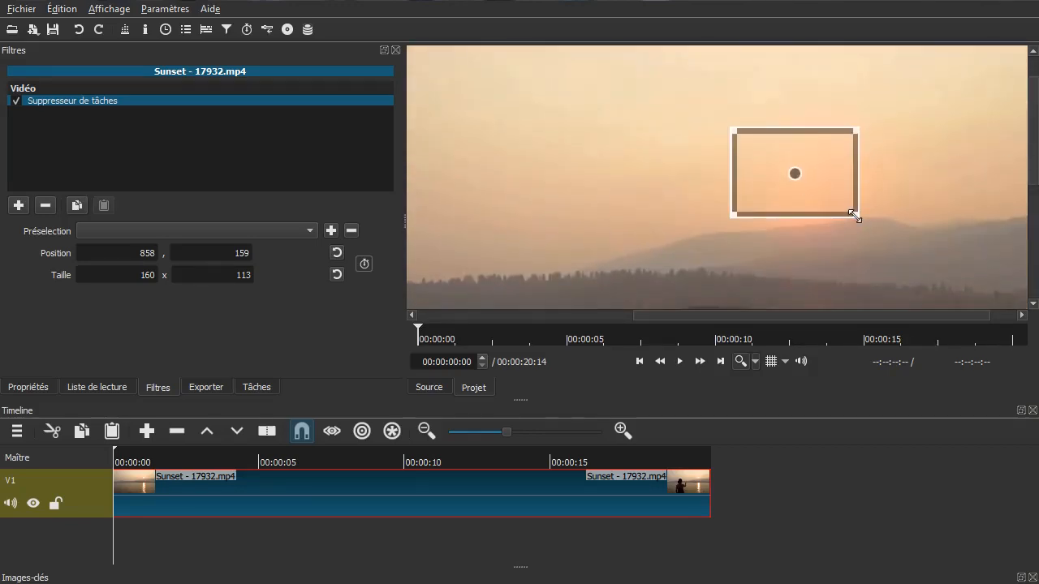
left_click_drag(860, 216, 795, 205)
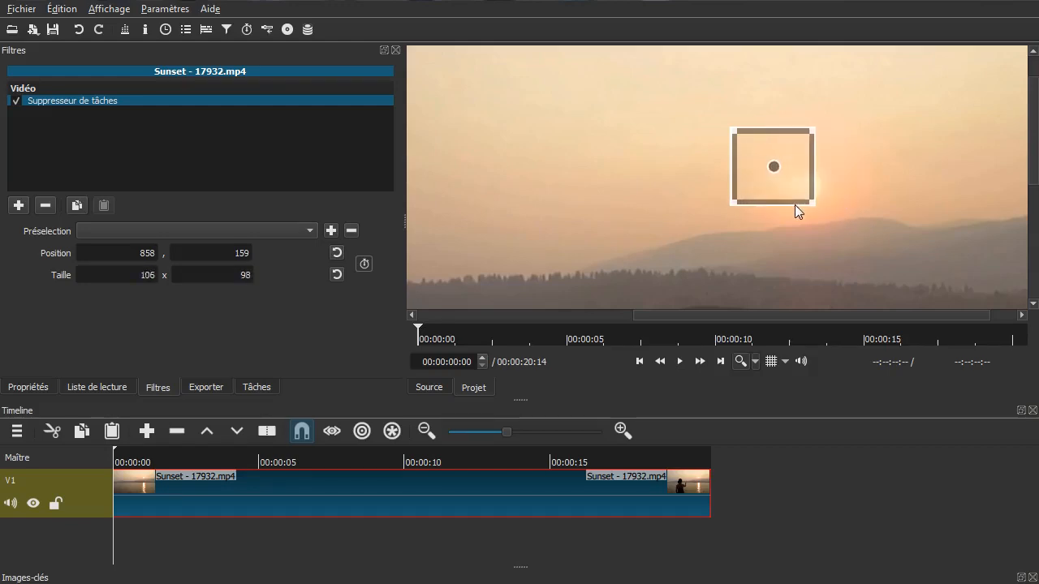
left_click_drag(775, 169, 821, 181)
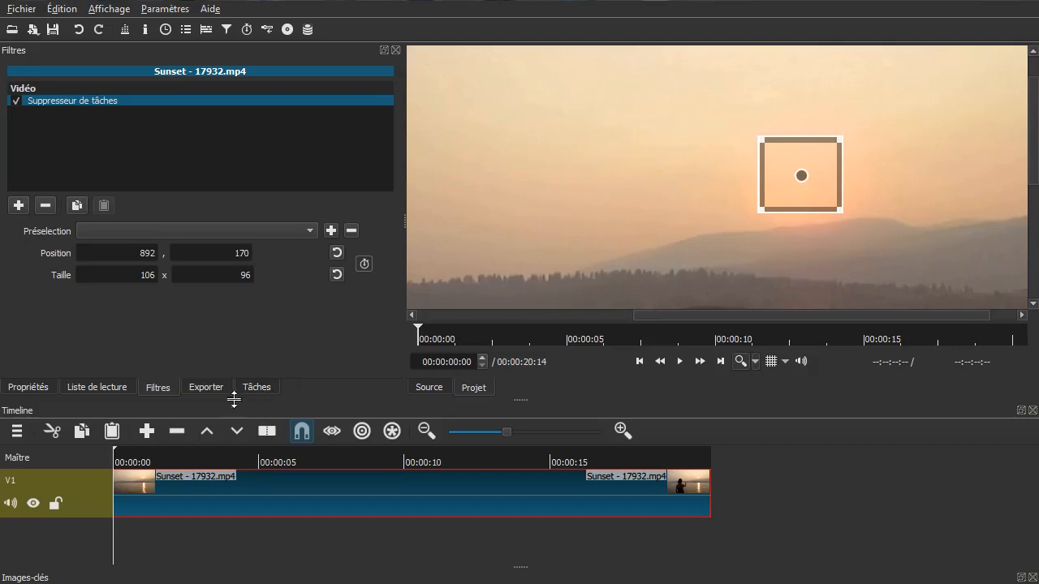
left_click(101, 509)
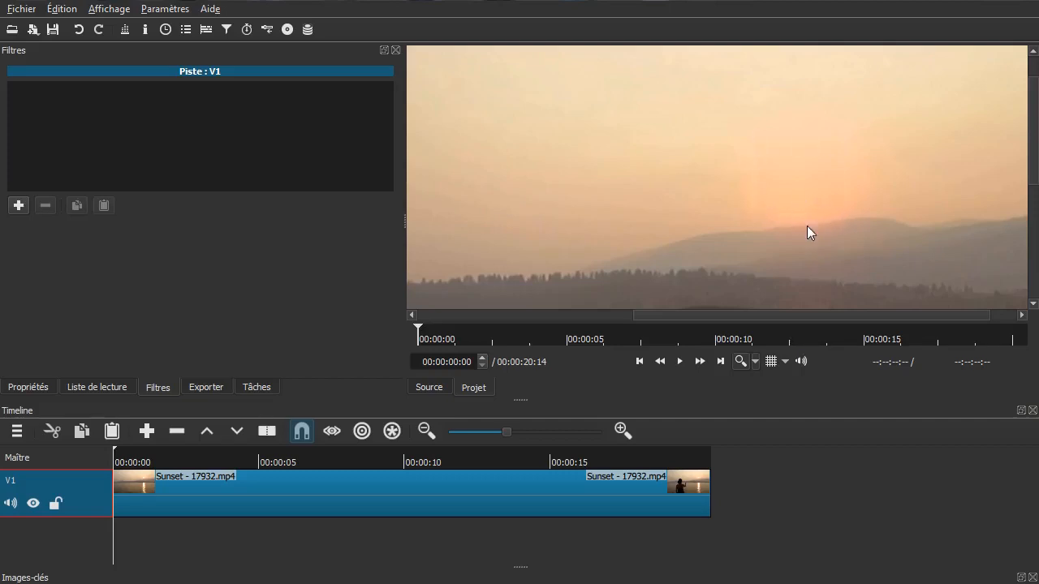
Step: Tighten the filter region to about 83 x 67 at position about 906, 199 over the sun, and inspect the deselected clip at fitted zoom
left_click(354, 497)
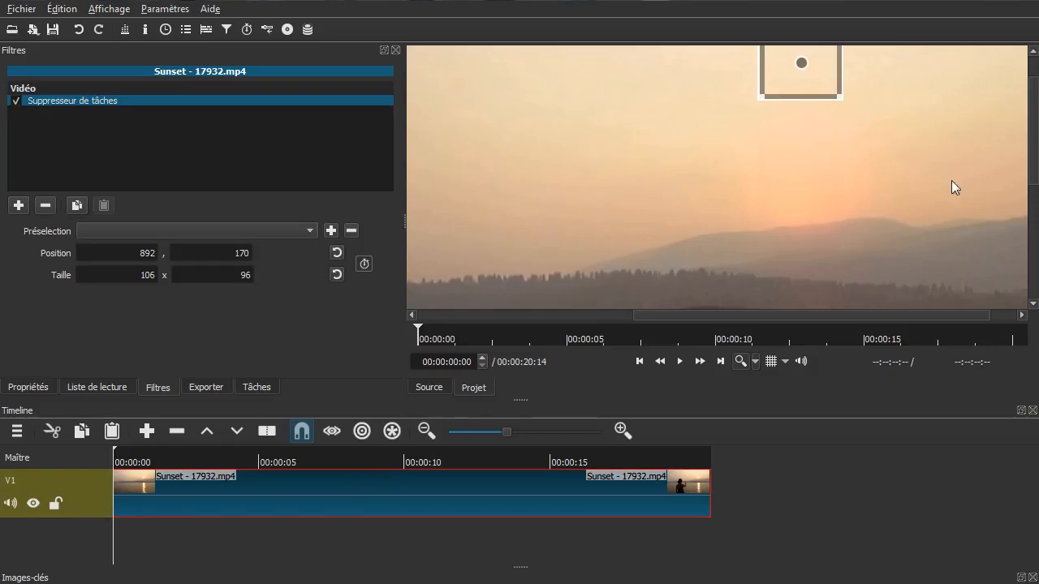
scroll(1027, 165, "up", 3)
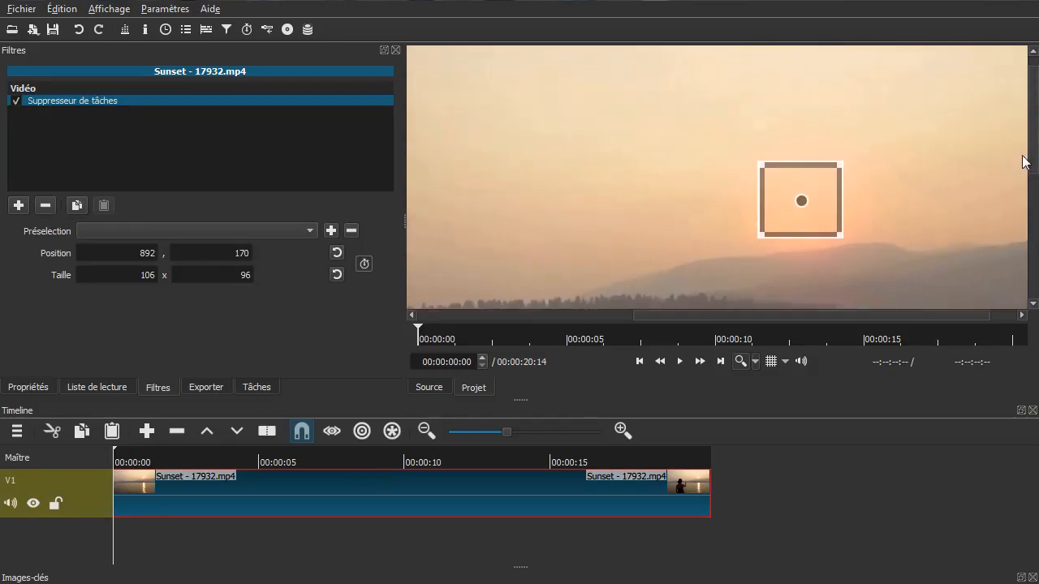
left_click_drag(1023, 157, 1023, 160)
left_click_drag(803, 195, 862, 223)
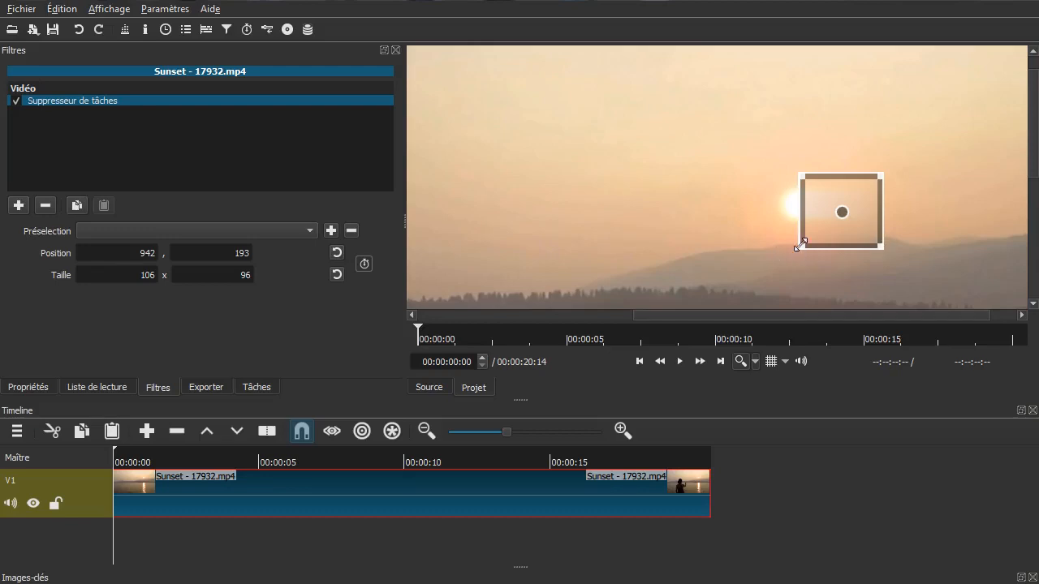
left_click_drag(784, 261, 787, 213)
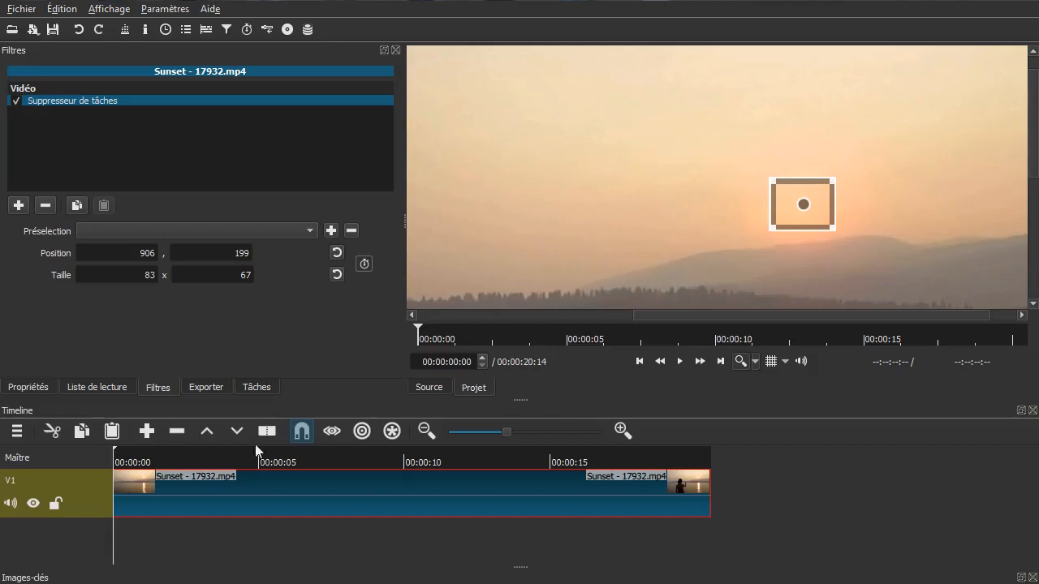
left_click(97, 515)
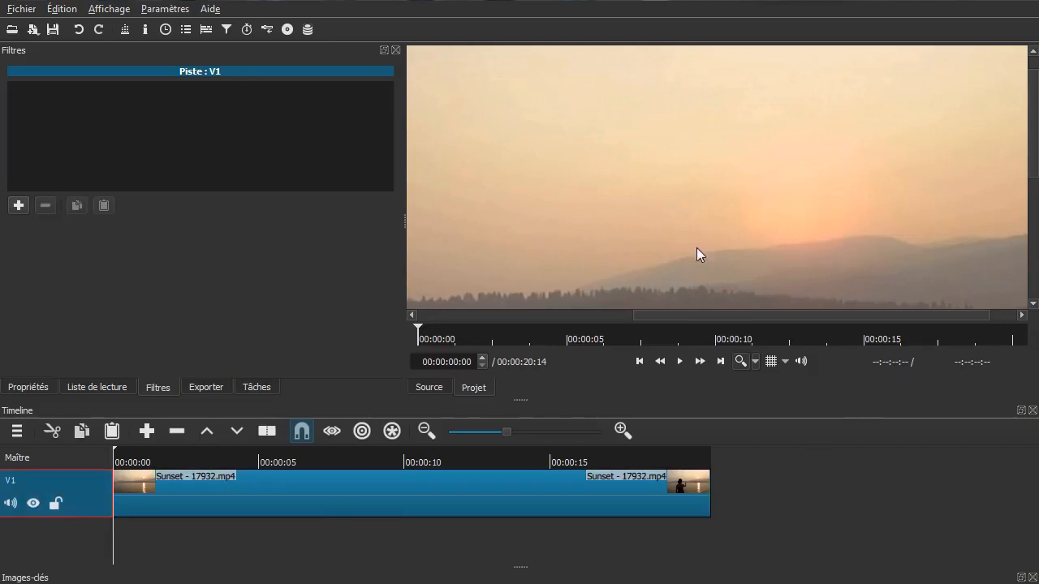
left_click(756, 361)
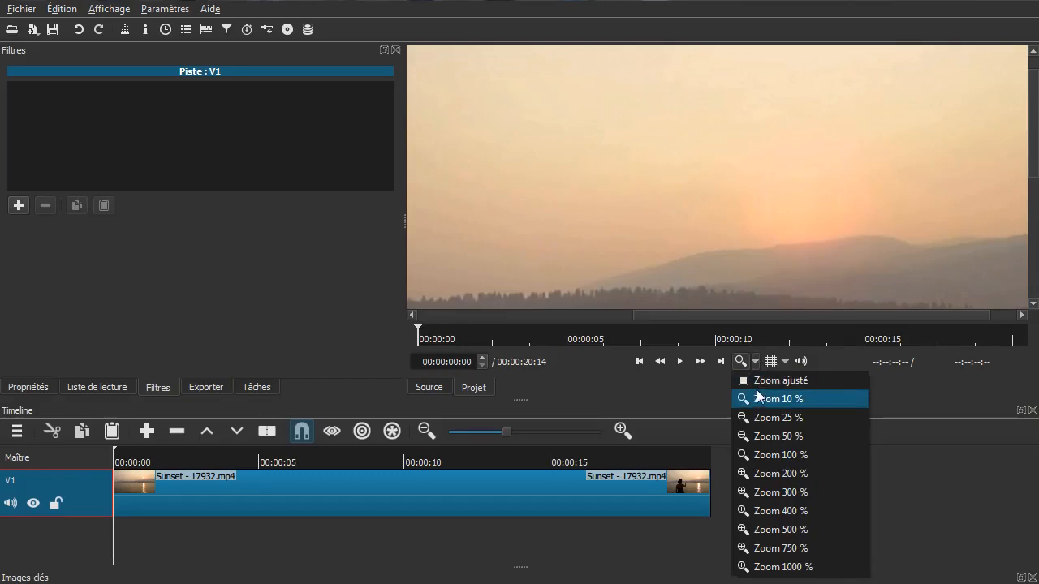
left_click(758, 384)
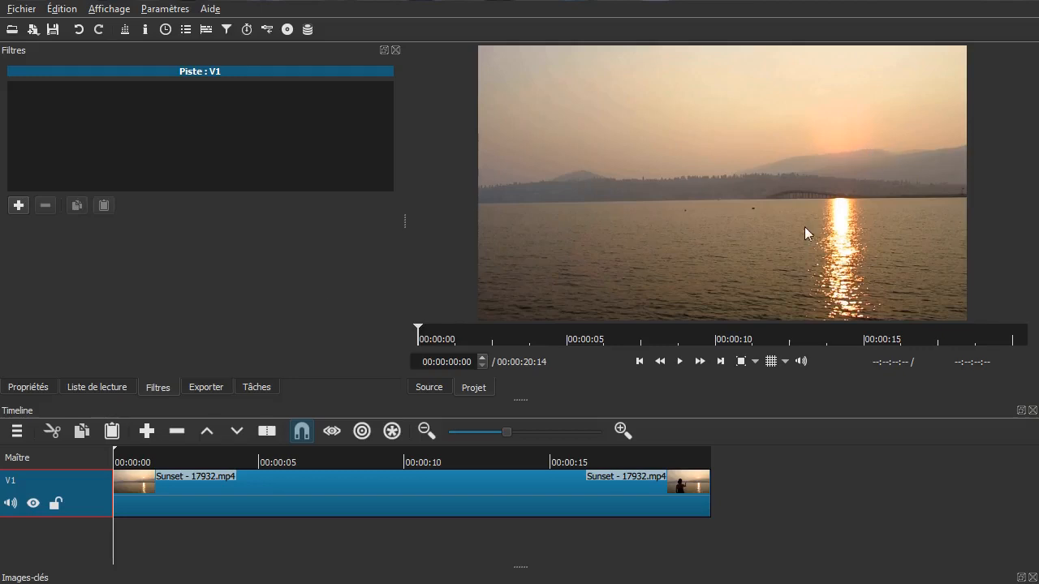
Step: Add a second Suppresseur de tâches video filter to the Sunset clip
left_click(272, 487)
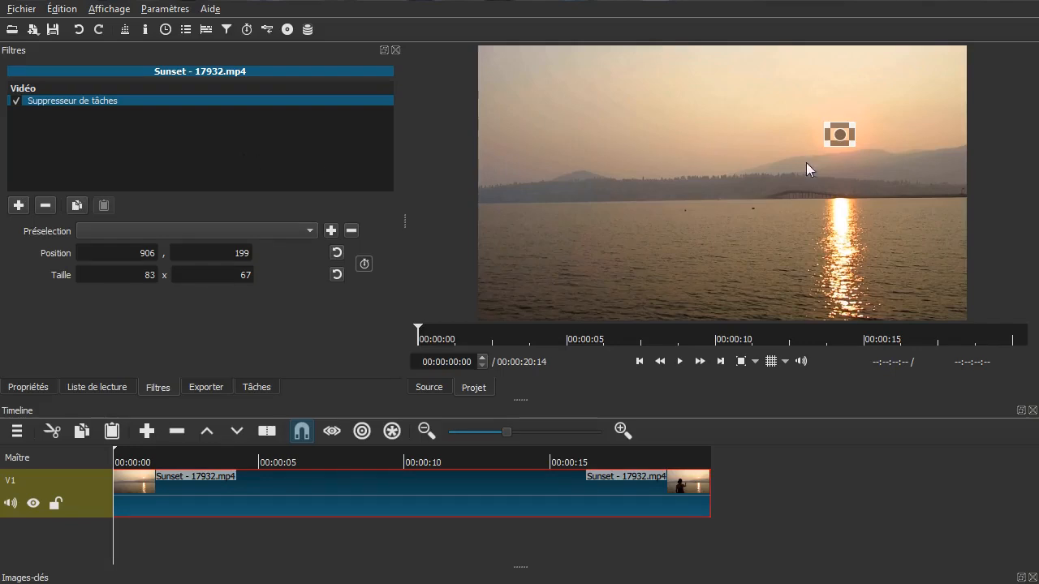
left_click(18, 204)
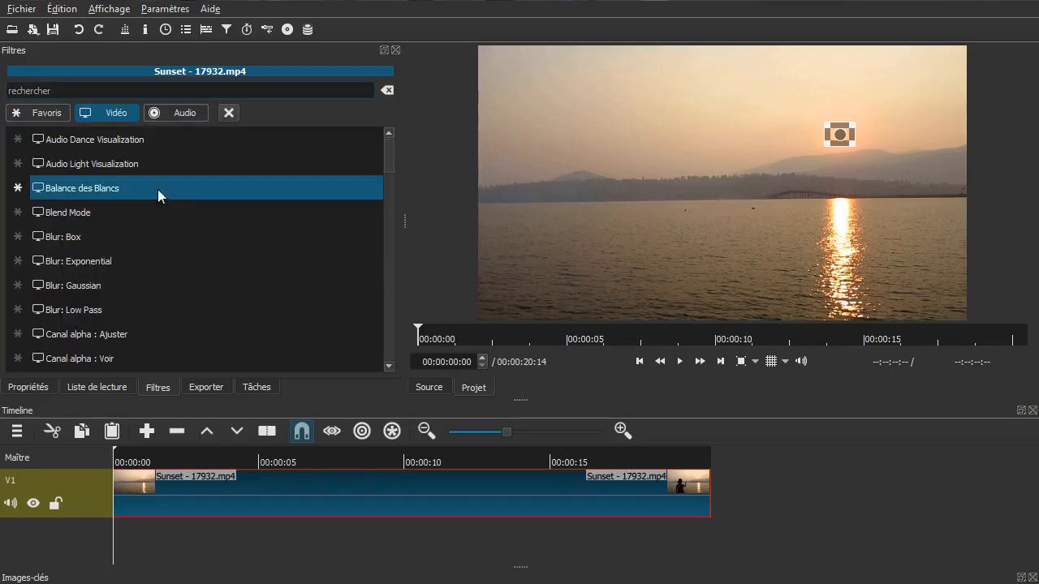
left_click_drag(392, 162, 397, 307)
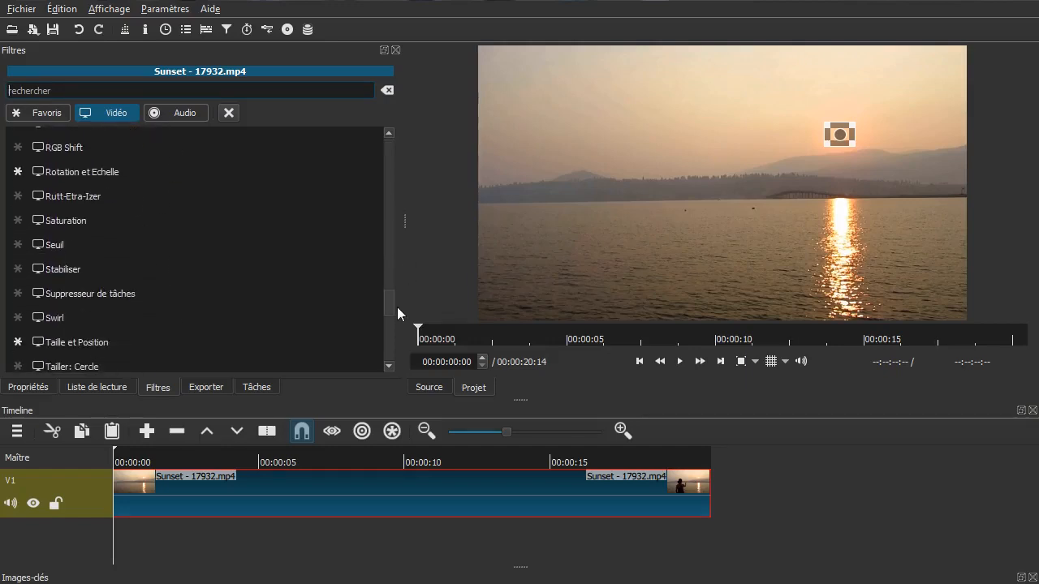
left_click(195, 292)
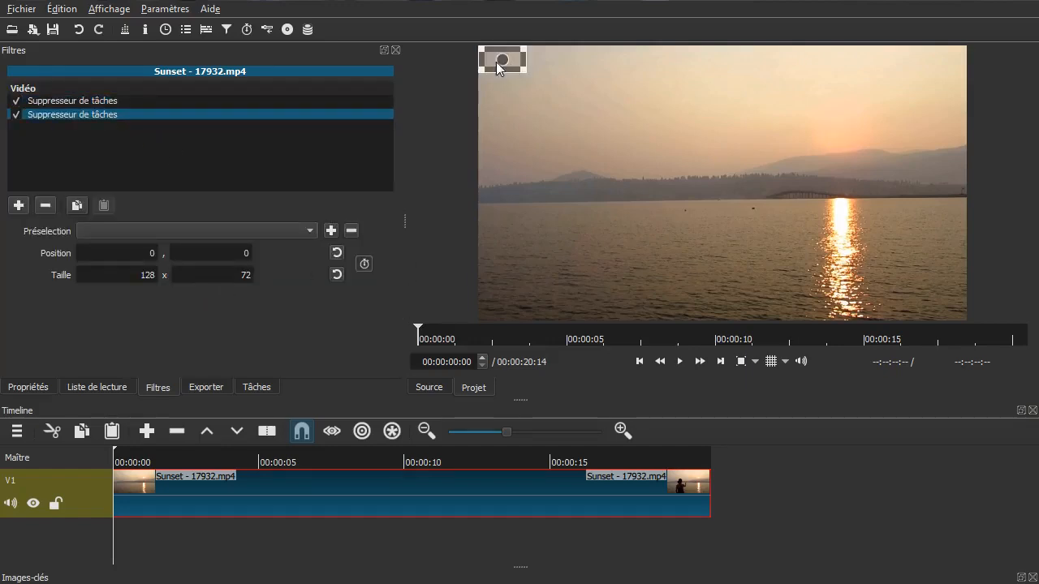
Step: Size the second filter's region to about 377 x 342 at position about 765, 393 over the sun's reflection, and deselect the clip to inspect it
left_click_drag(512, 66, 861, 305)
left_click_drag(863, 231, 909, 226)
left_click_drag(859, 261, 836, 235)
left_click_drag(802, 279, 745, 334)
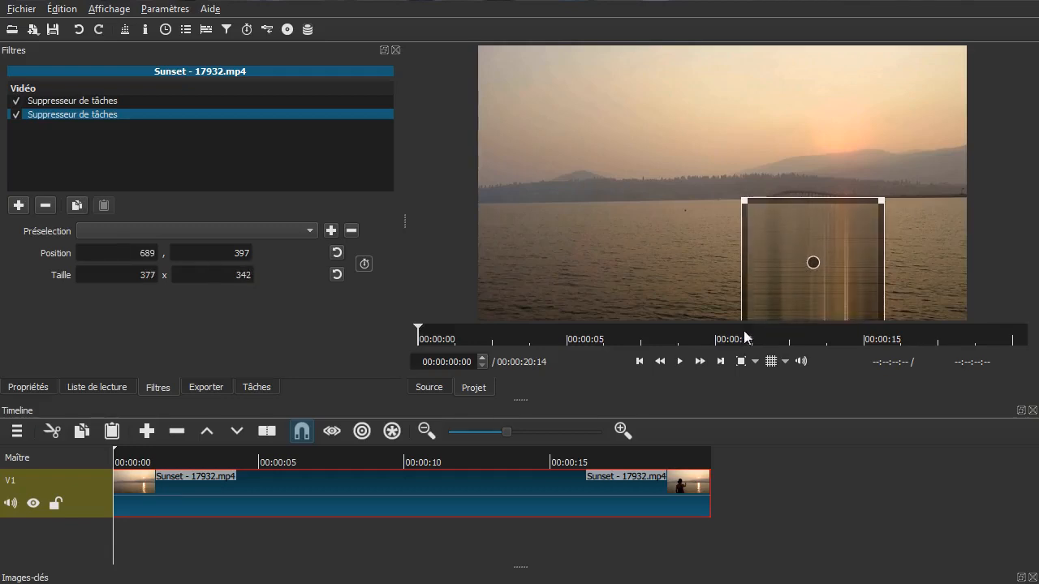
left_click_drag(809, 262, 847, 263)
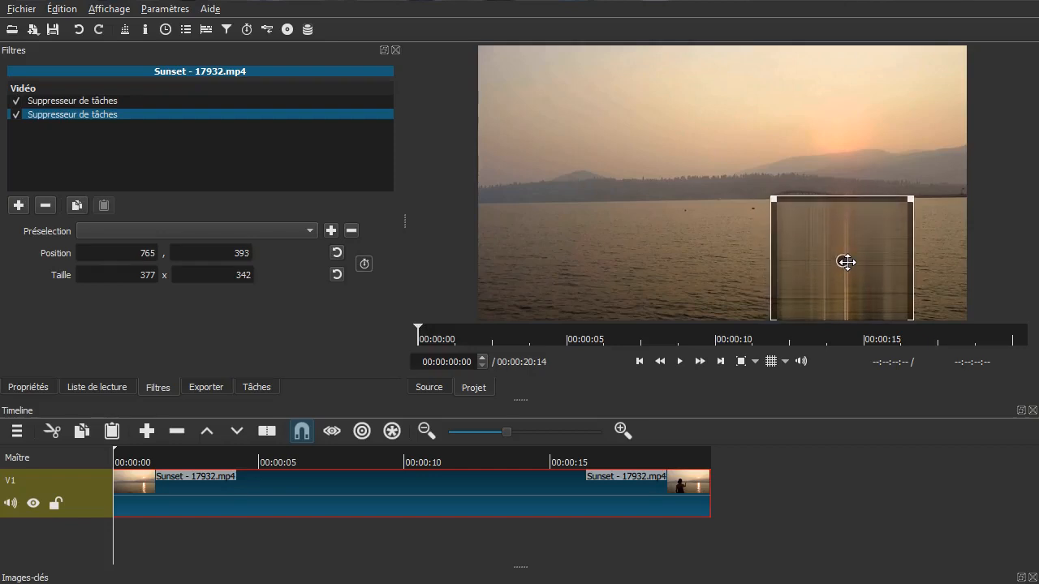
left_click(102, 515)
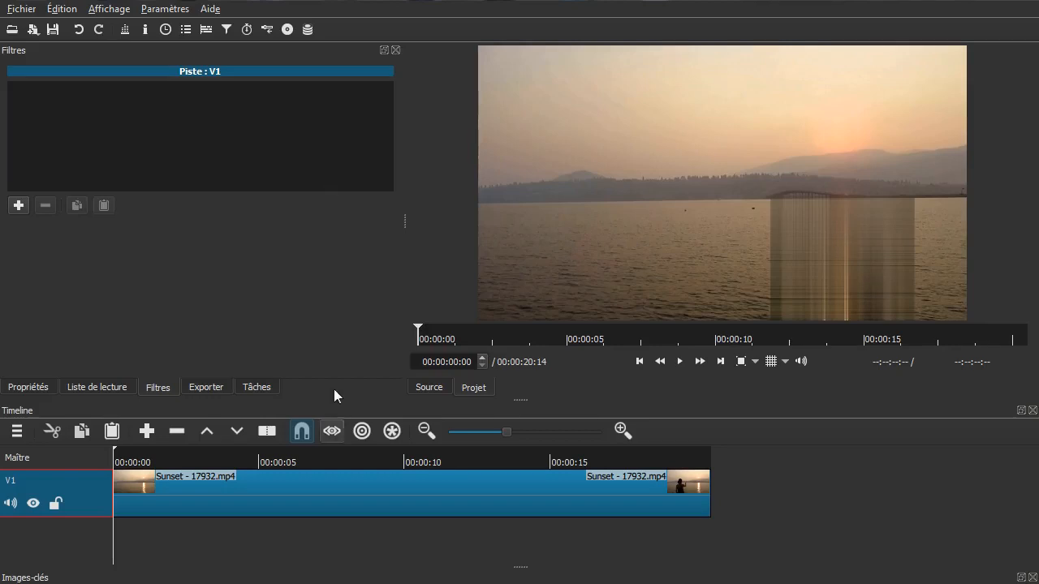
Step: Reshape the second filter's region to about 483 x 266, try it over the open water, and place it at about 733, 397 over the reflection
left_click(276, 501)
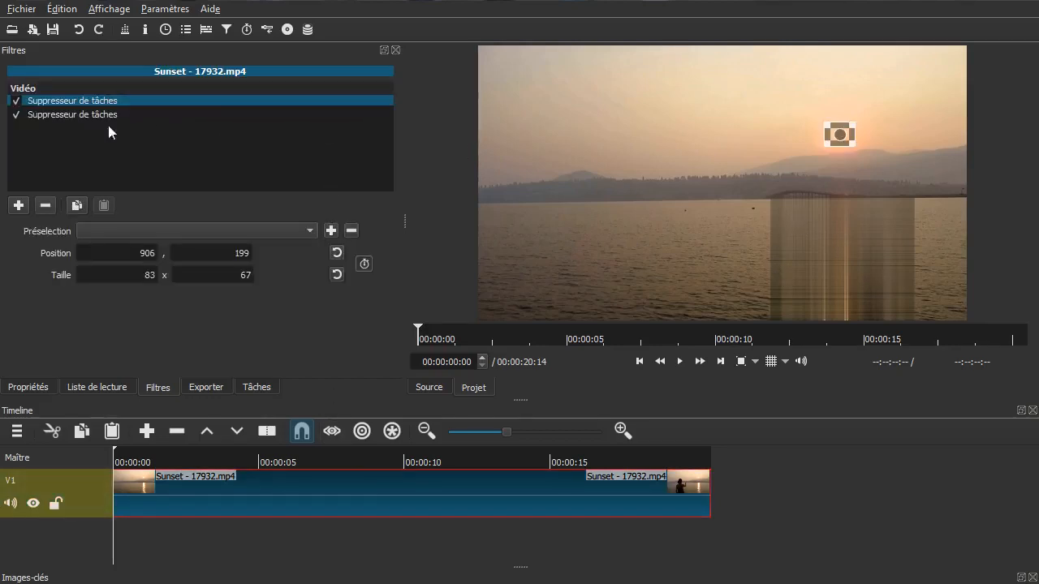
left_click(95, 114)
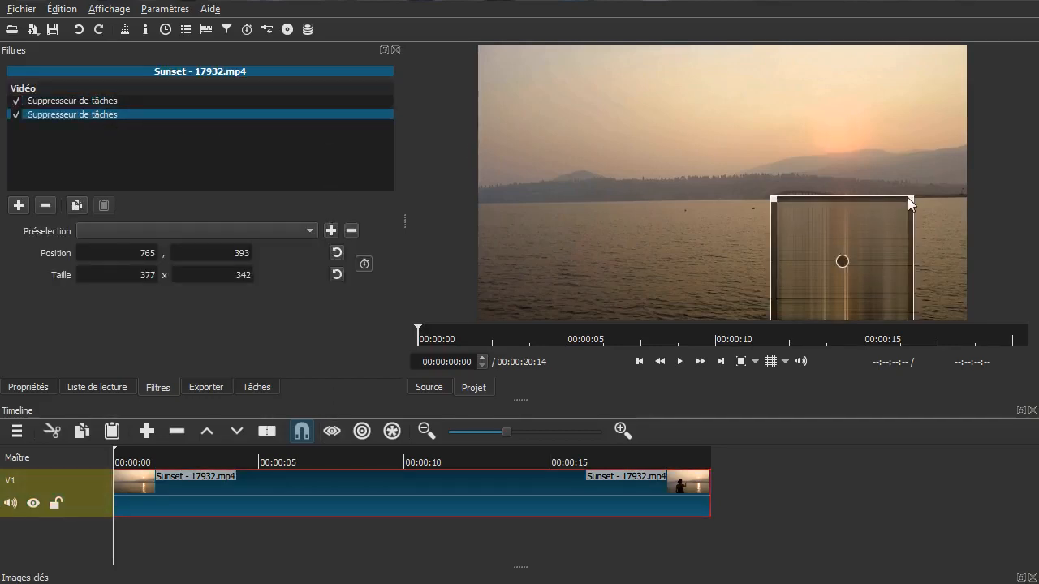
left_click_drag(910, 194, 952, 236)
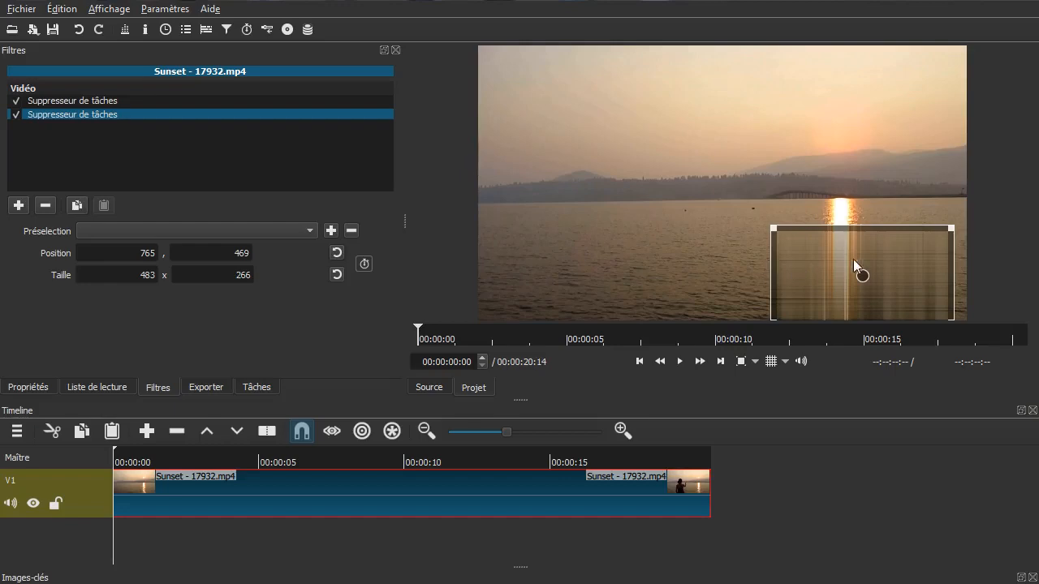
left_click_drag(864, 274, 837, 255)
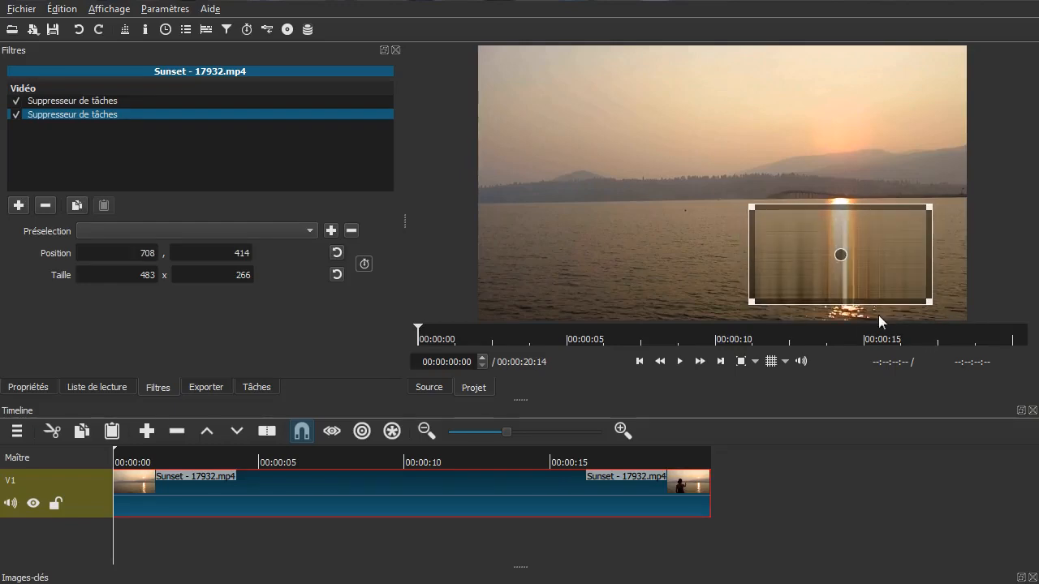
left_click_drag(841, 255, 637, 249)
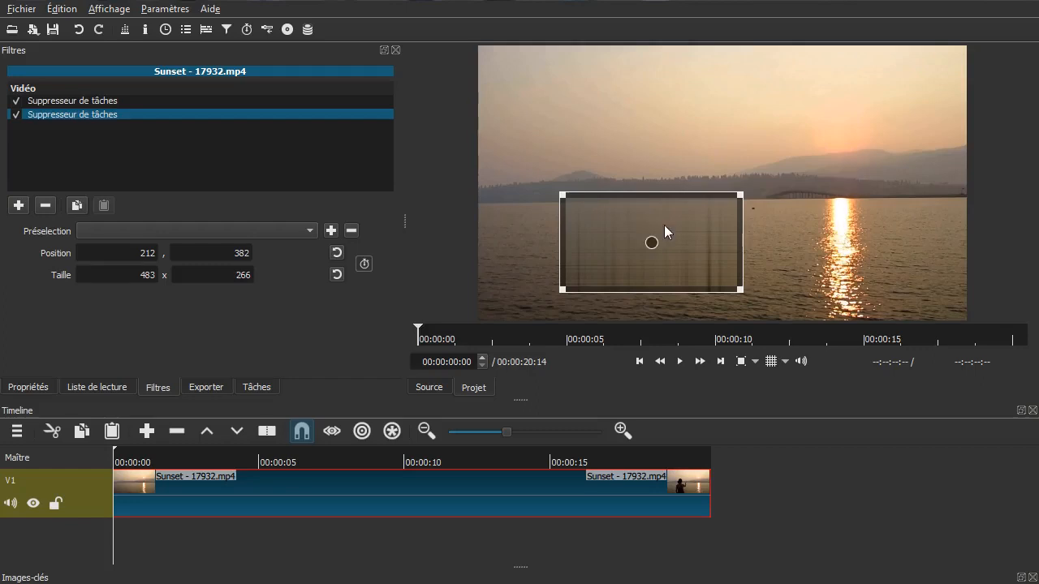
left_click_drag(654, 241, 859, 248)
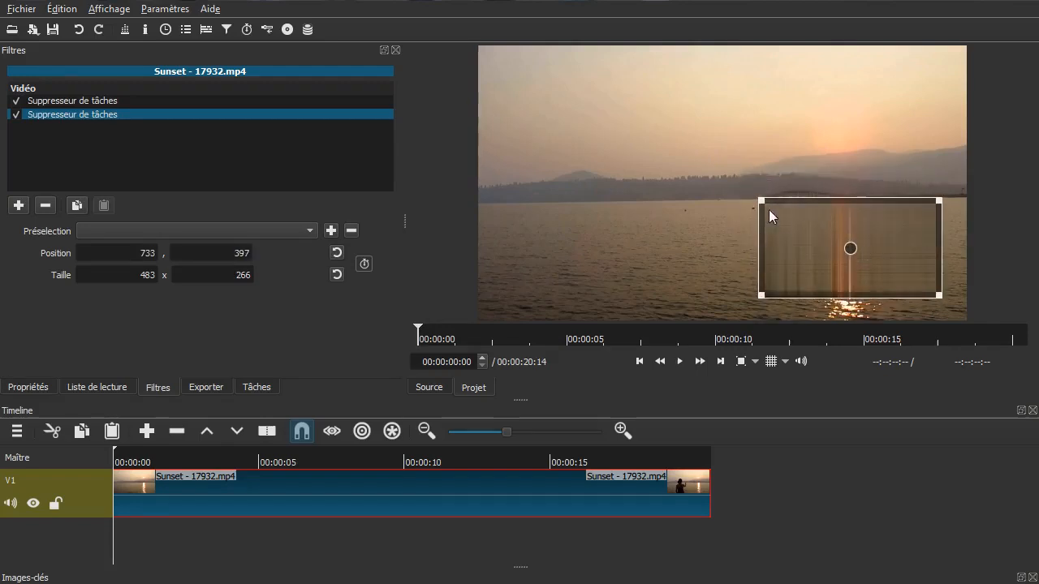
Step: Narrow the second filter's region to about 177 x 331 at position about 876, 397, covering only the sun's reflection on the water
left_click_drag(764, 203, 907, 188)
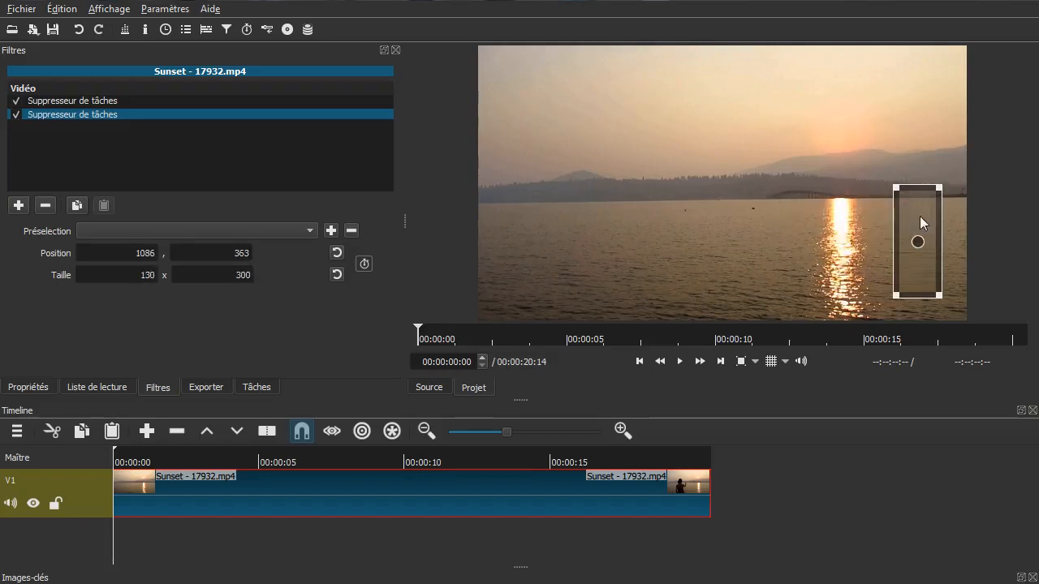
left_click_drag(918, 241, 830, 261)
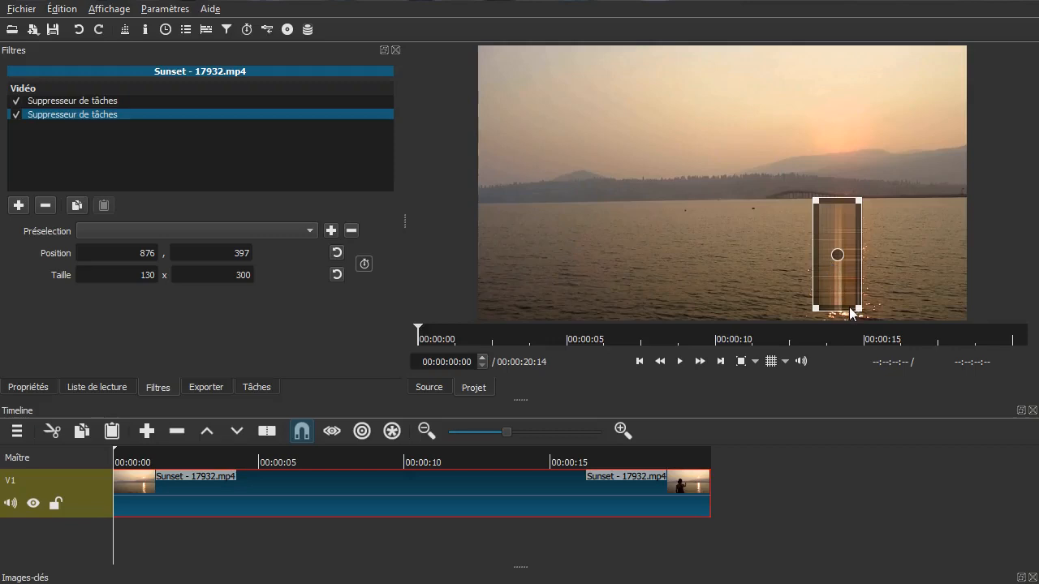
left_click_drag(858, 308, 882, 330)
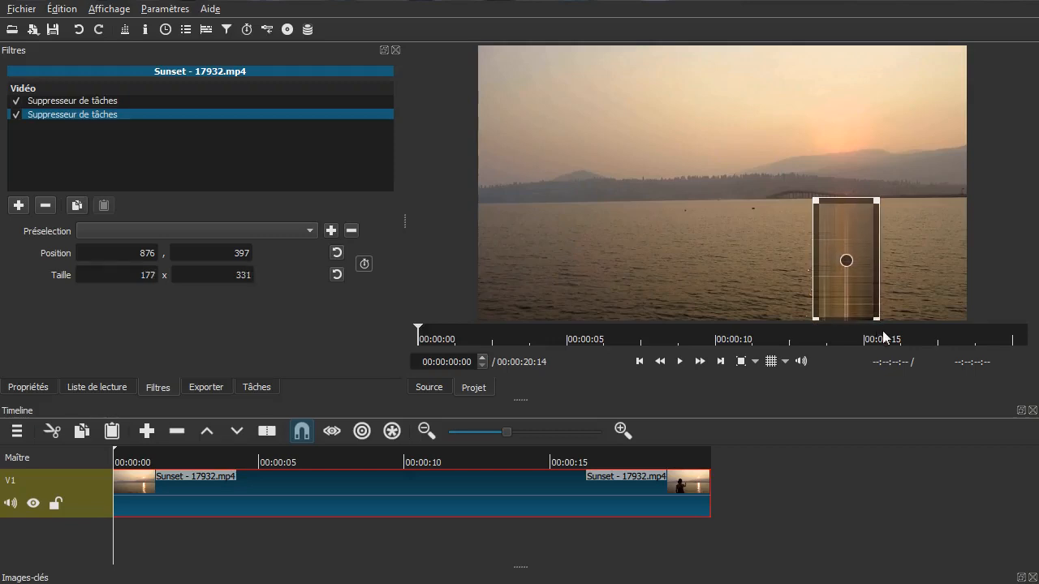
Step: Shrink the second filter's region to about 79 x 70 at position about 685, 405, over the small dark spot on the water
left_click(85, 506)
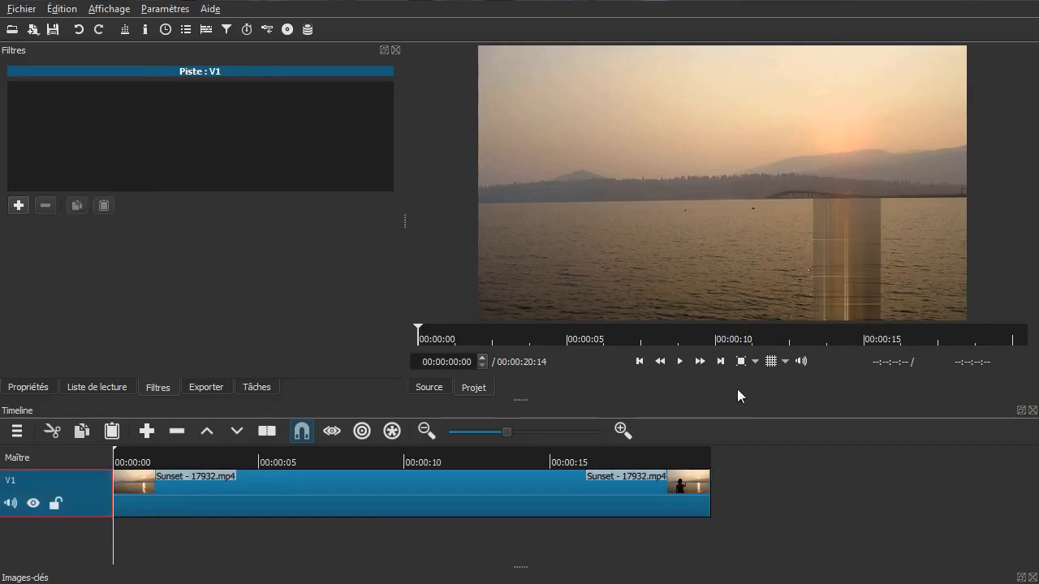
left_click(263, 505)
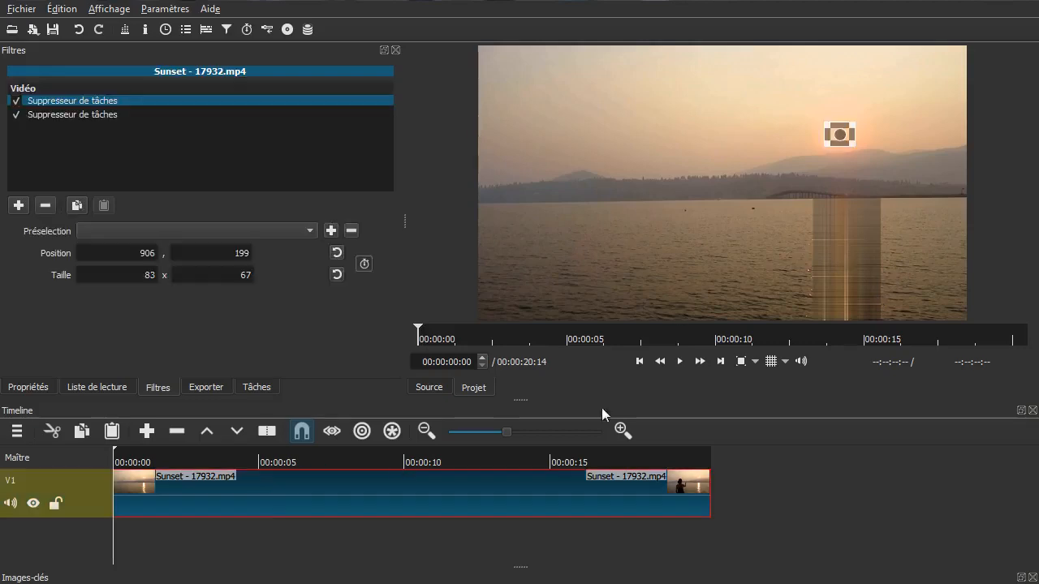
left_click(52, 114)
left_click_drag(837, 263, 620, 209)
left_click_drag(654, 158, 767, 216)
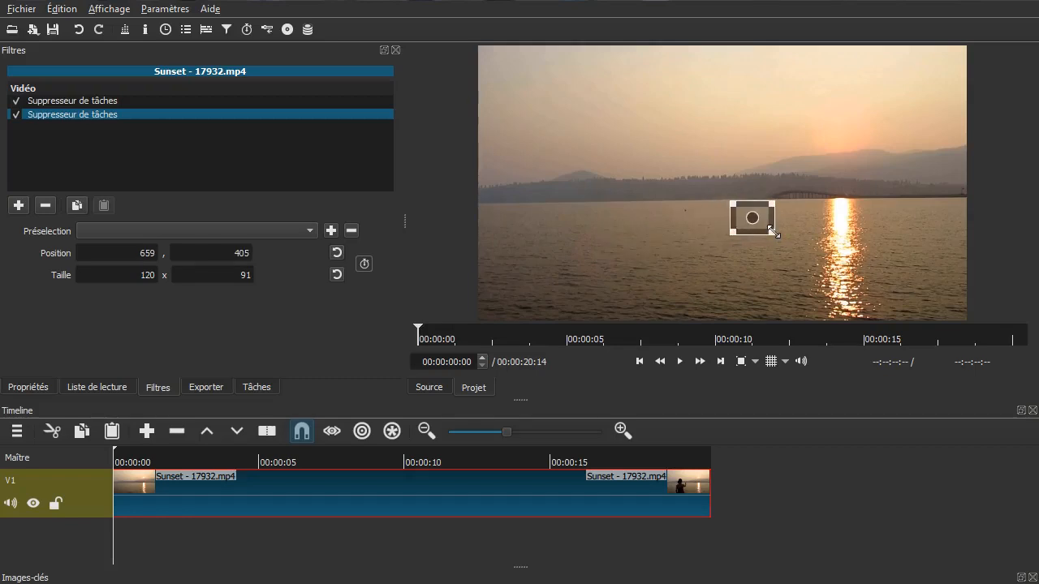
left_click_drag(748, 217, 771, 236)
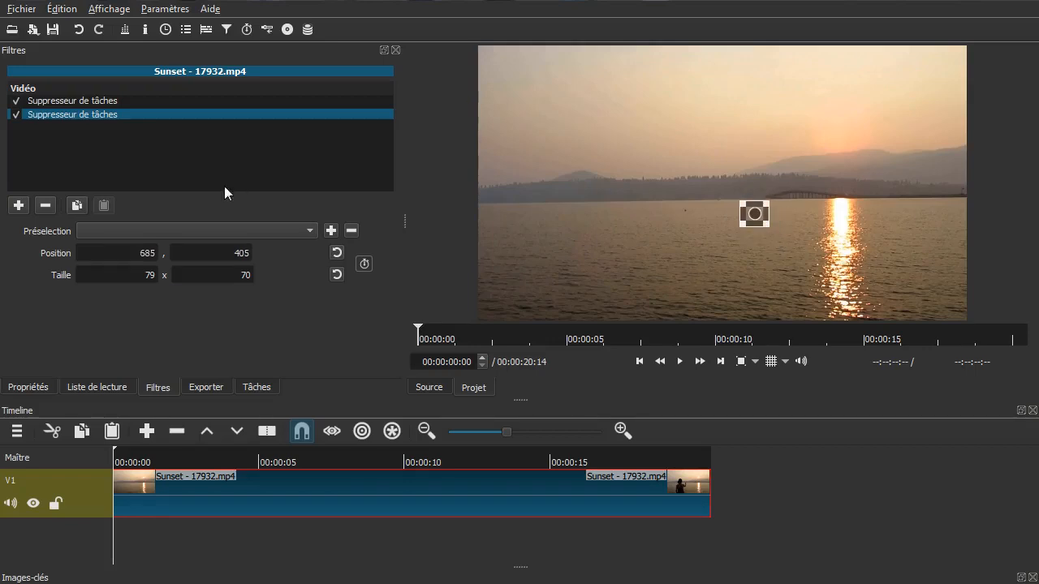
Step: Deselect the clip, play it from the beginning, and go back to 00:00:05:24 to inspect the sky where the sun was removed
left_click(86, 504)
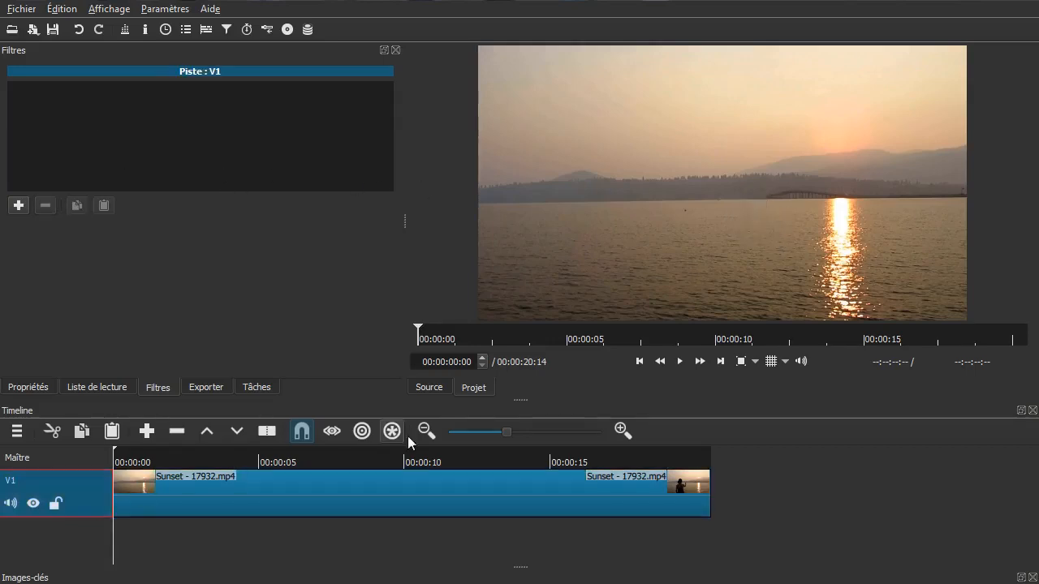
left_click(679, 363)
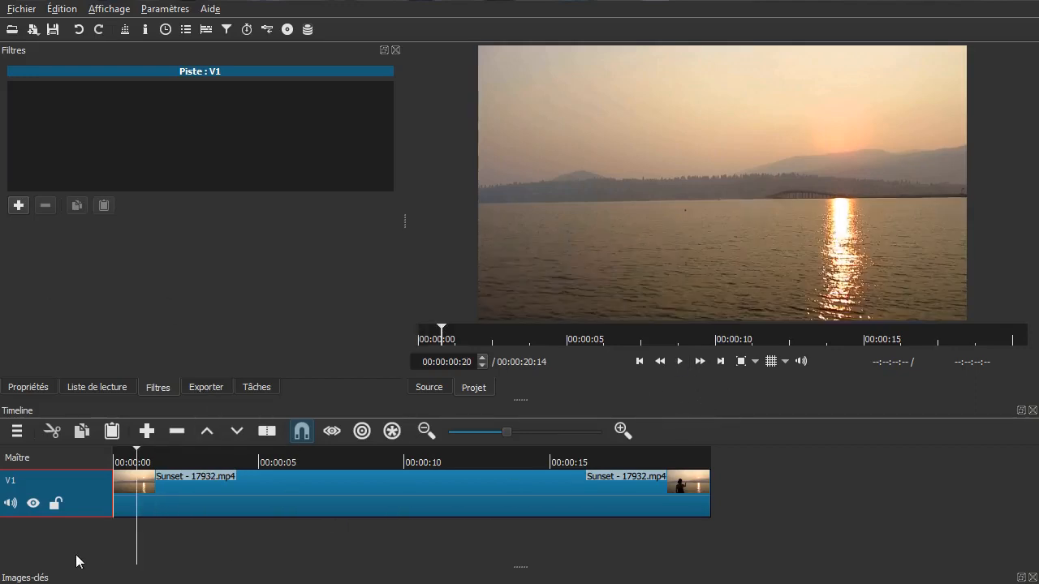
key("Home")
key("space")
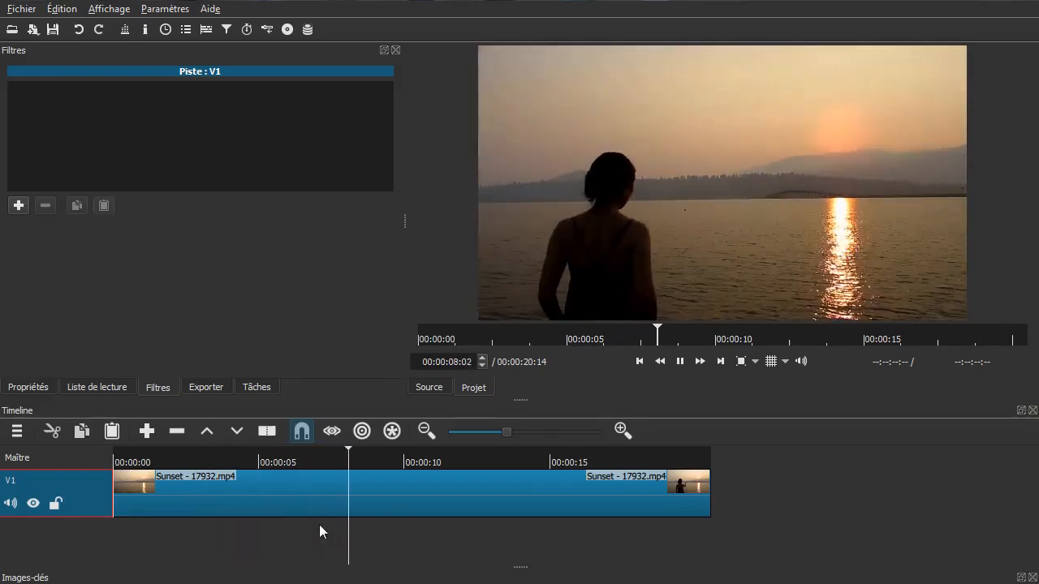
key("space")
left_click_drag(339, 533, 287, 541)
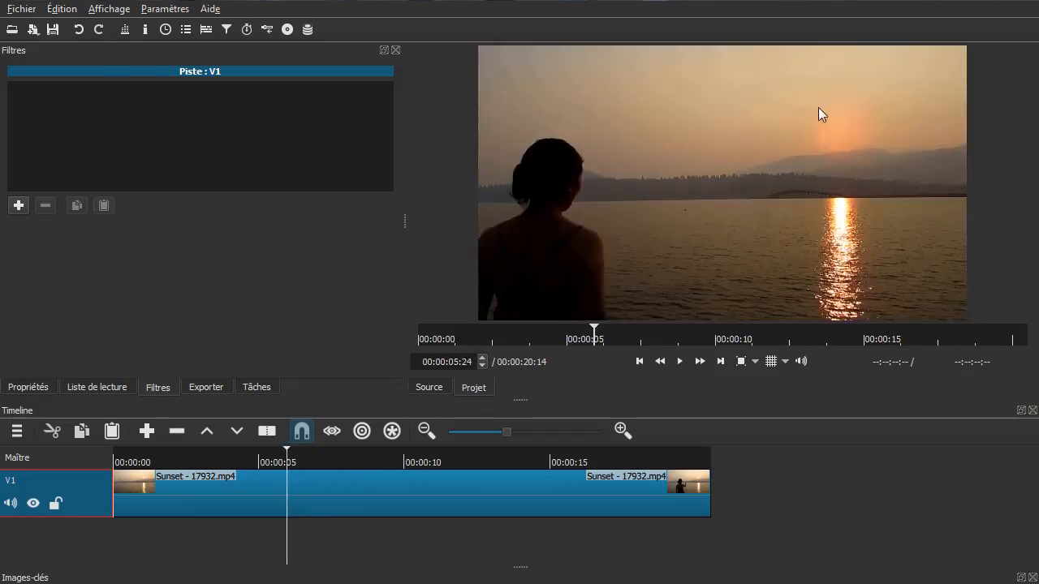
Step: Enlarge the first filter's region to about 166 x 103 at position about 863, 165, covering the sun and its halo
left_click(167, 498)
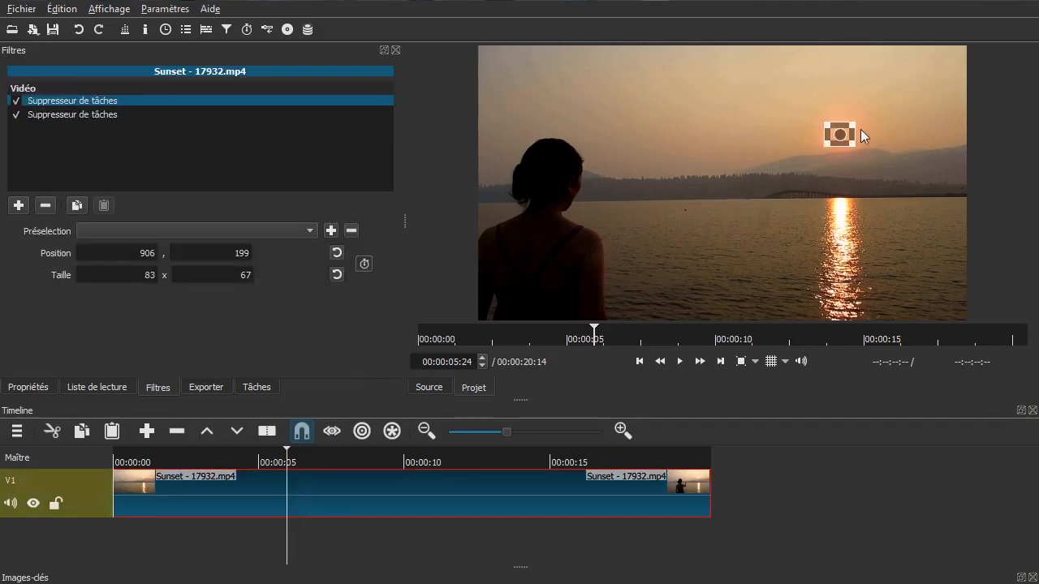
left_click_drag(859, 114, 840, 123)
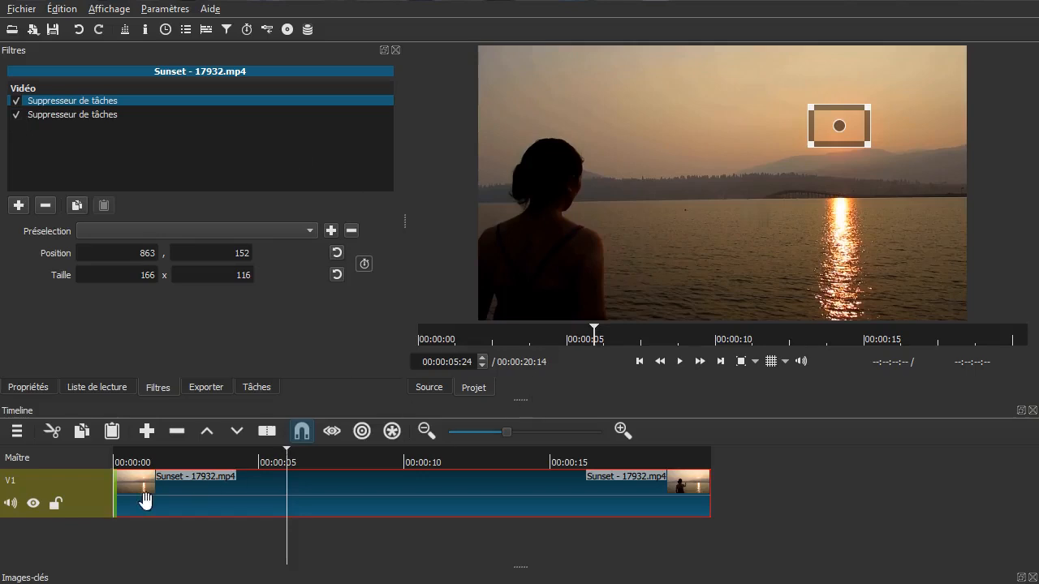
left_click(76, 116)
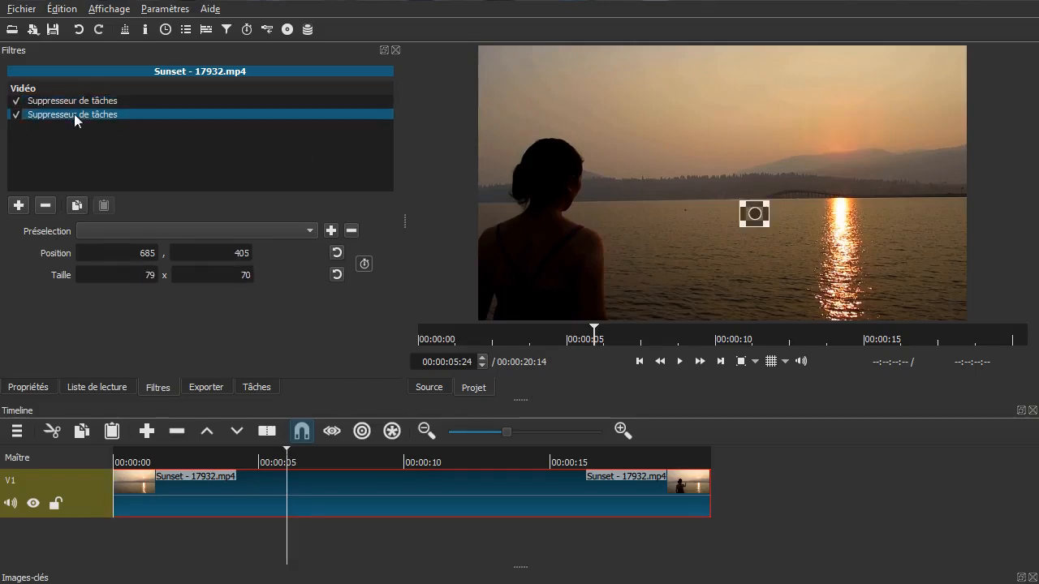
left_click(92, 101)
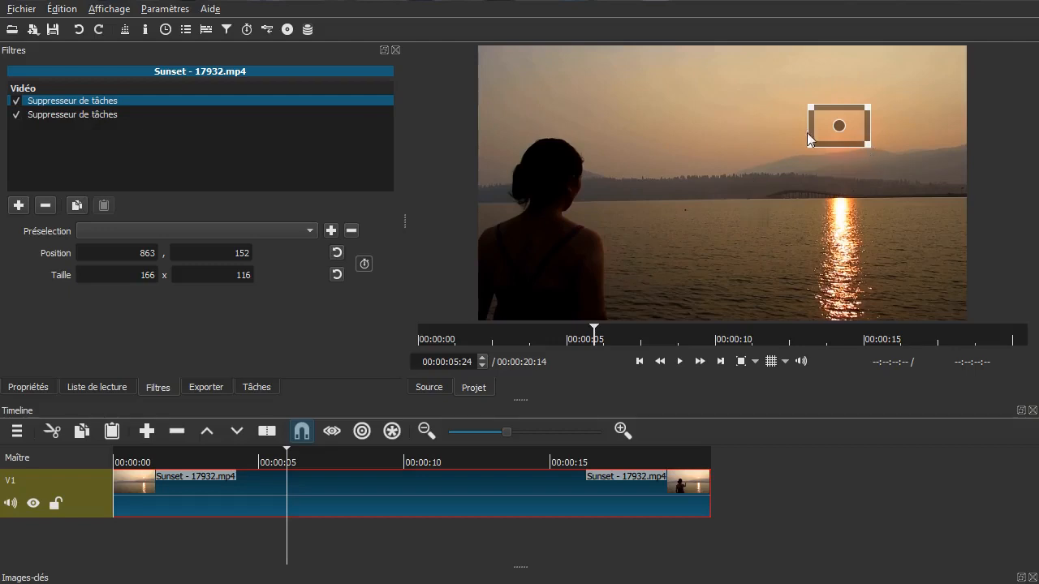
mouse_move(803, 104)
left_mouse_down()
mouse_move(796, 94)
mouse_move(800, 107)
left_mouse_up()
Step: Play the clip from 00:00:00:22, replay it from about 00:00:10, and pause at 00:00:12:24 to inspect the hand crossing the second region
left_click_drag(276, 520, 139, 532)
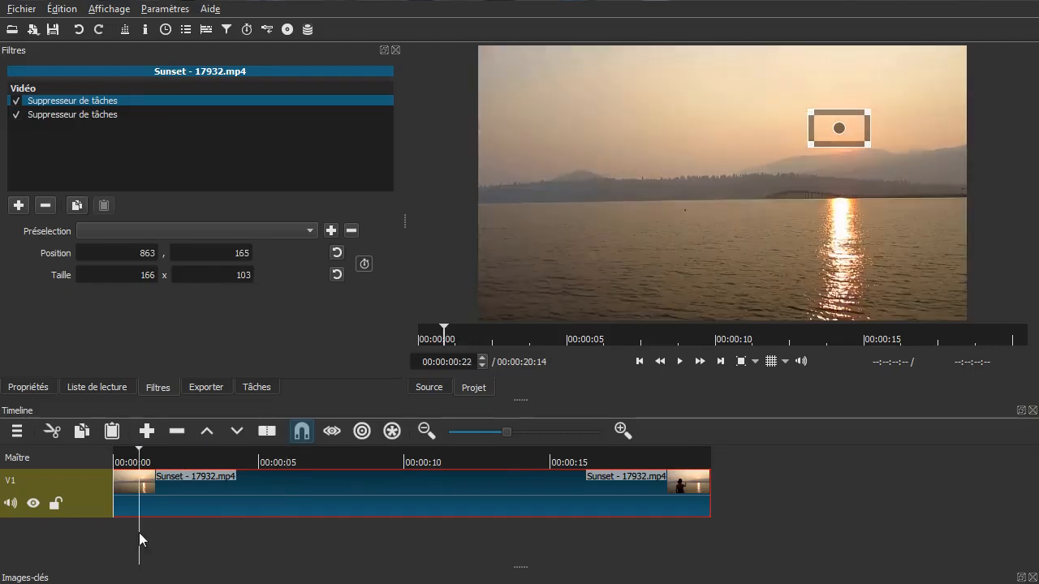
left_click(92, 496)
key("space")
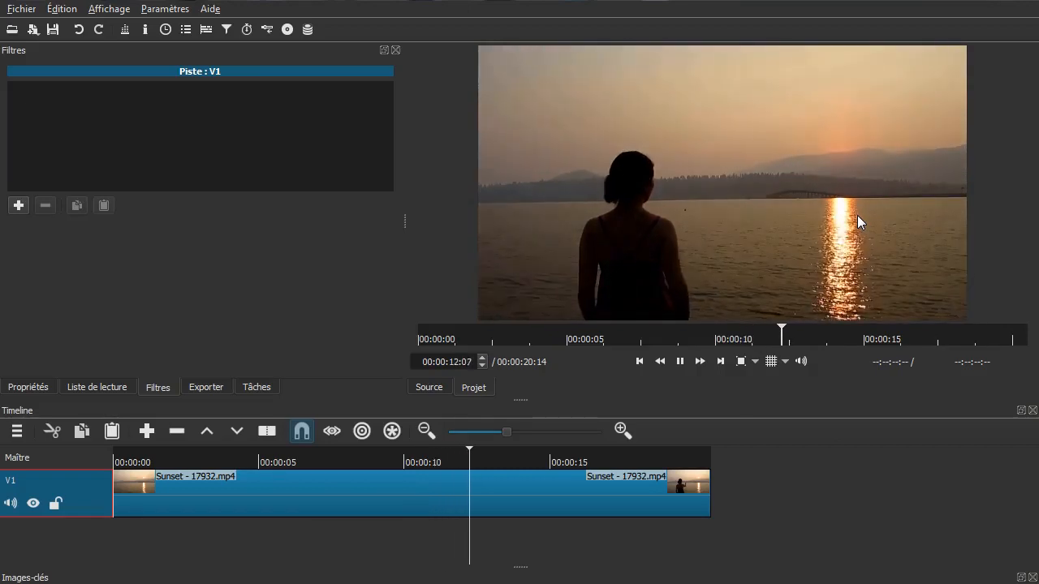
key("space")
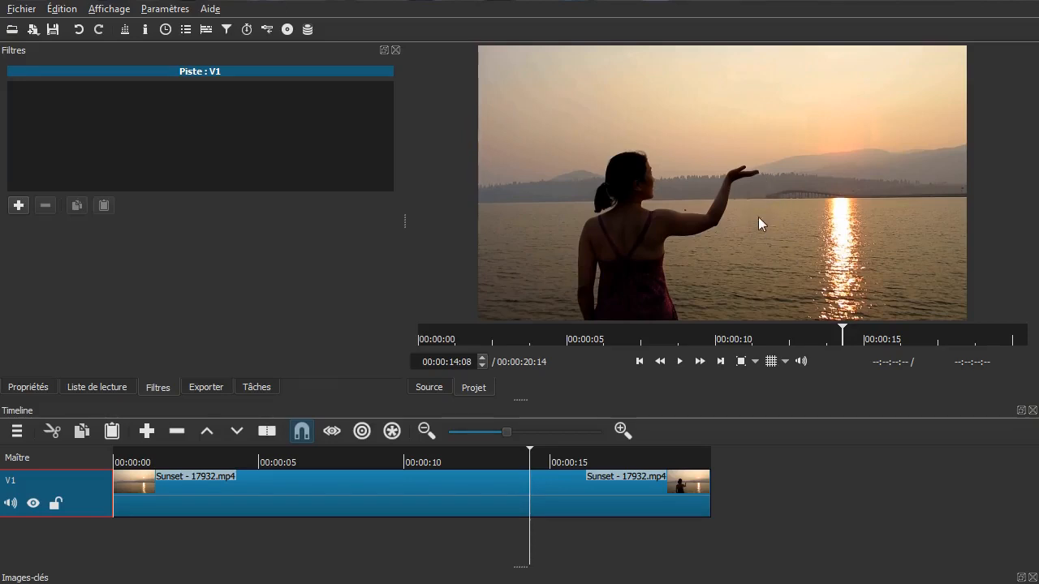
left_click_drag(495, 540, 418, 542)
key("space")
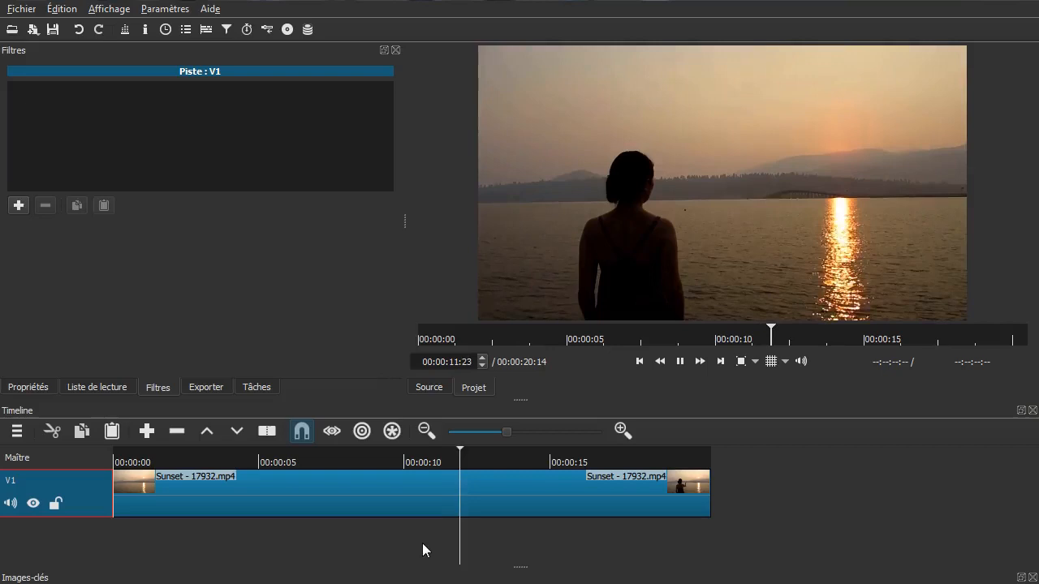
key("space")
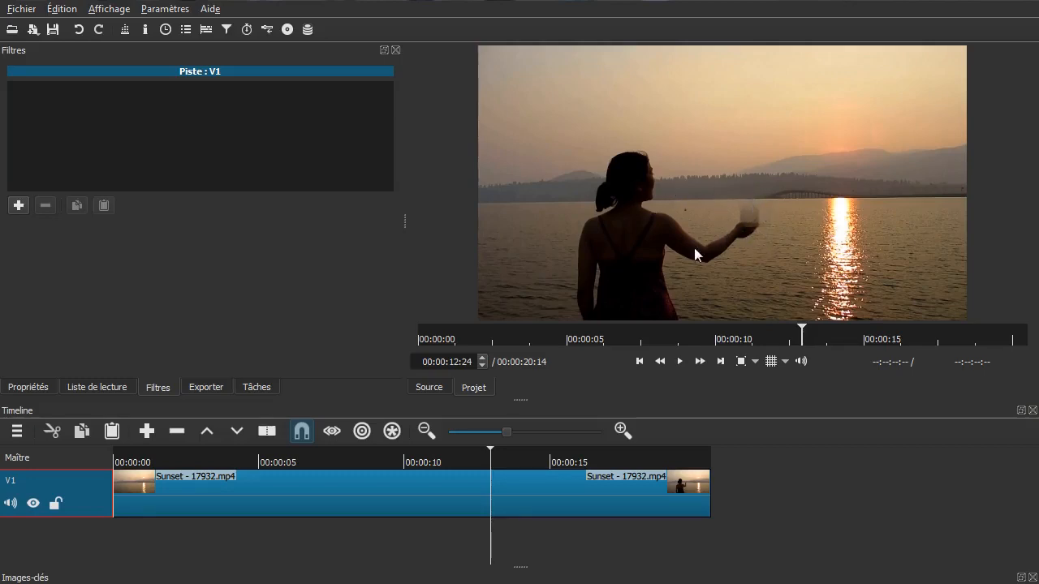
Step: Remove both Suppresseur de tâches filters from the Sunset clip and delete the clip from the timeline
left_click(239, 485)
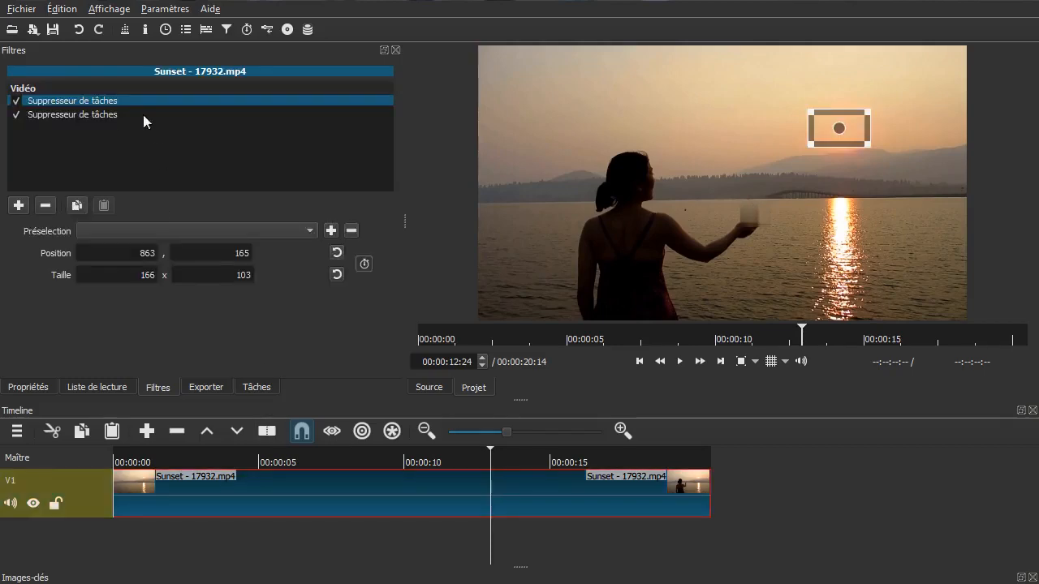
left_click(93, 114)
left_click(44, 207)
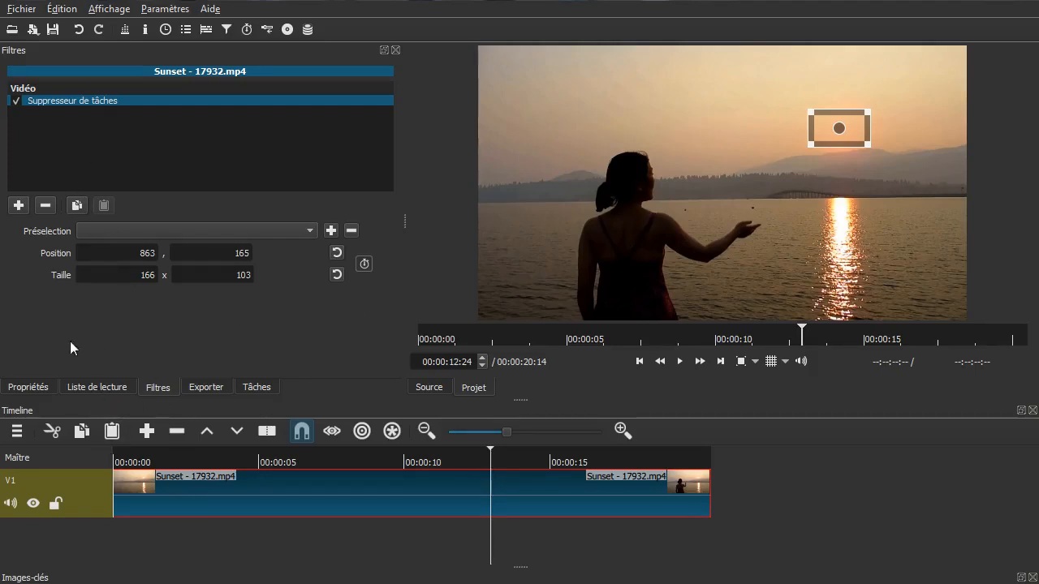
left_click(45, 206)
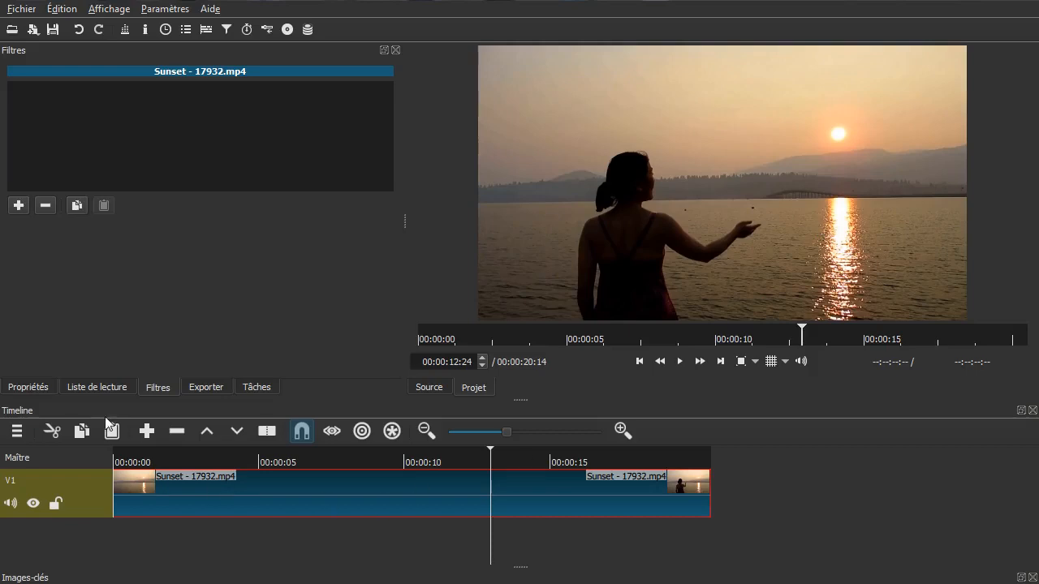
left_click(90, 387)
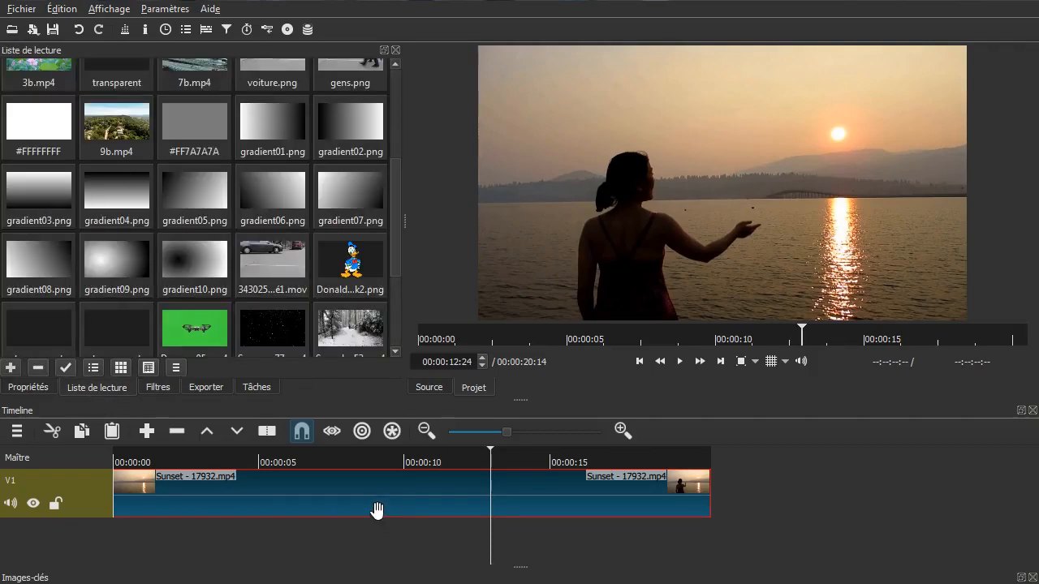
key("Delete")
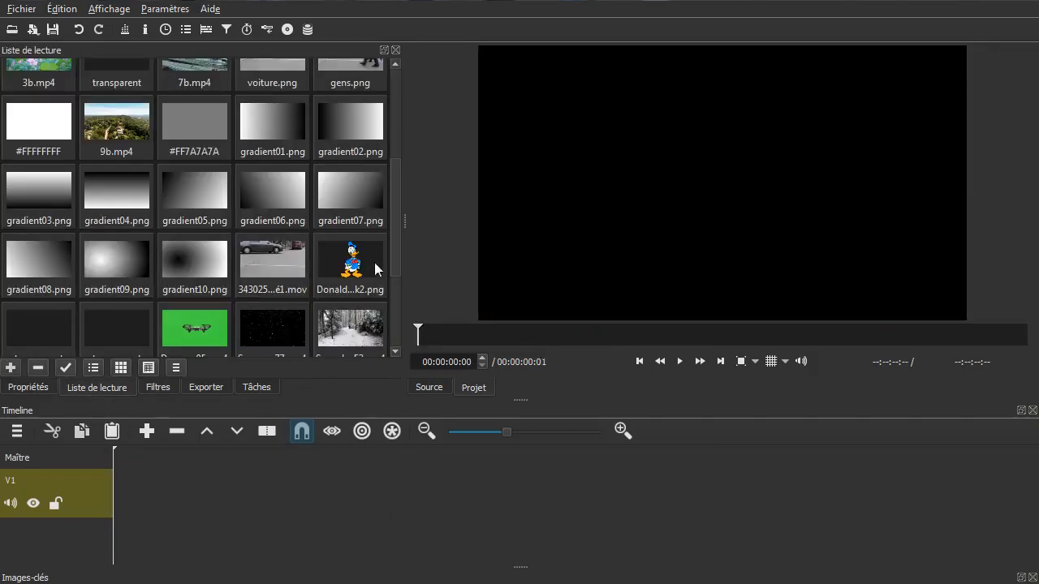
Step: Switch to the file explorer, paste the Boat - 23838 video into the serie_sur_shotcut folder, and add it to Shotcut's playlist
left_click_drag(395, 265, 362, 340)
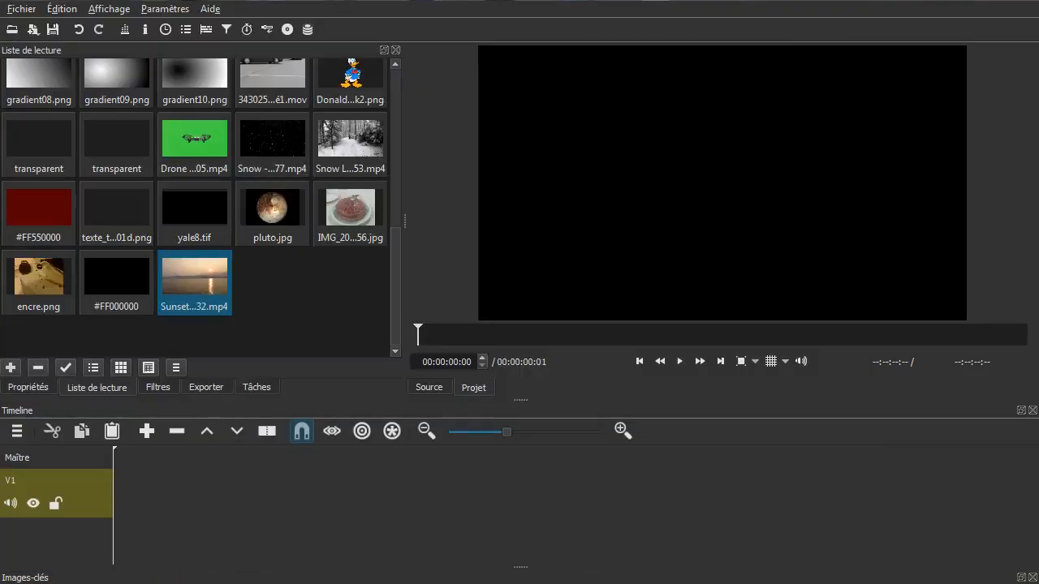
key("alt+Tab")
left_click_drag(1038, 267, 872, 103)
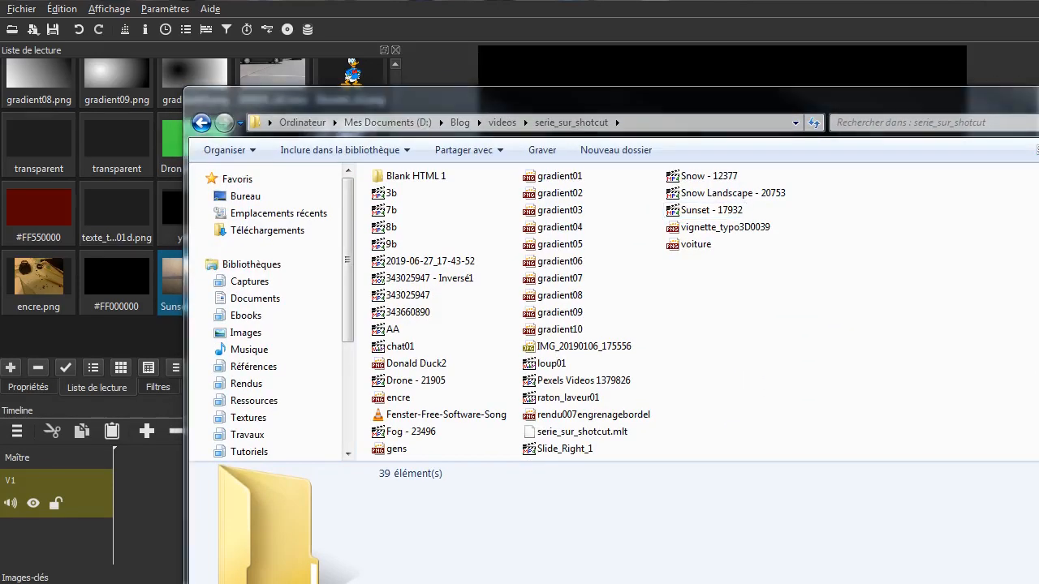
left_click(919, 345)
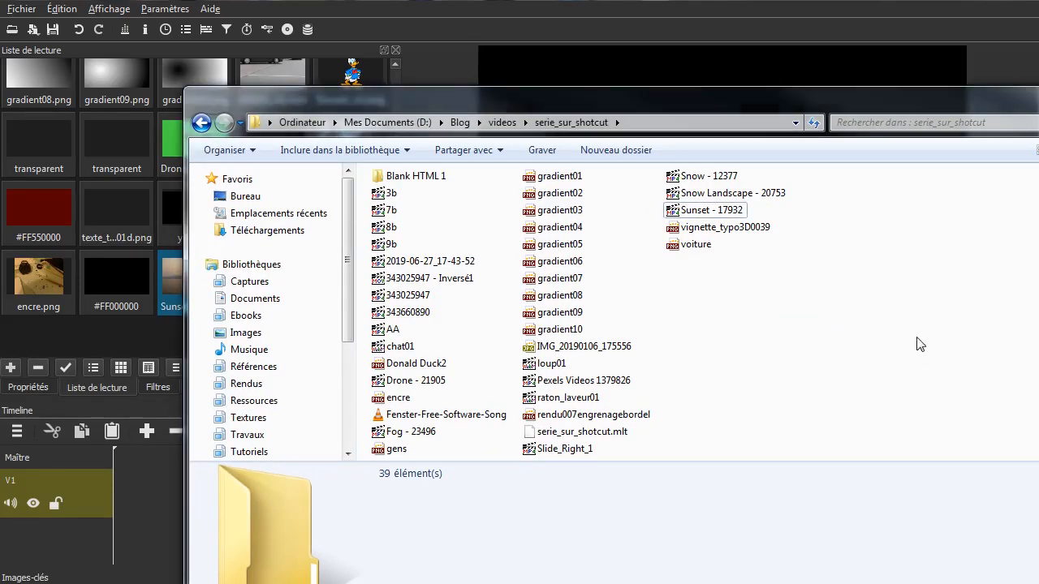
key("ctrl+v")
left_click_drag(663, 102, 1038, 176)
left_click_drag(844, 428, 152, 494)
right_click(138, 496)
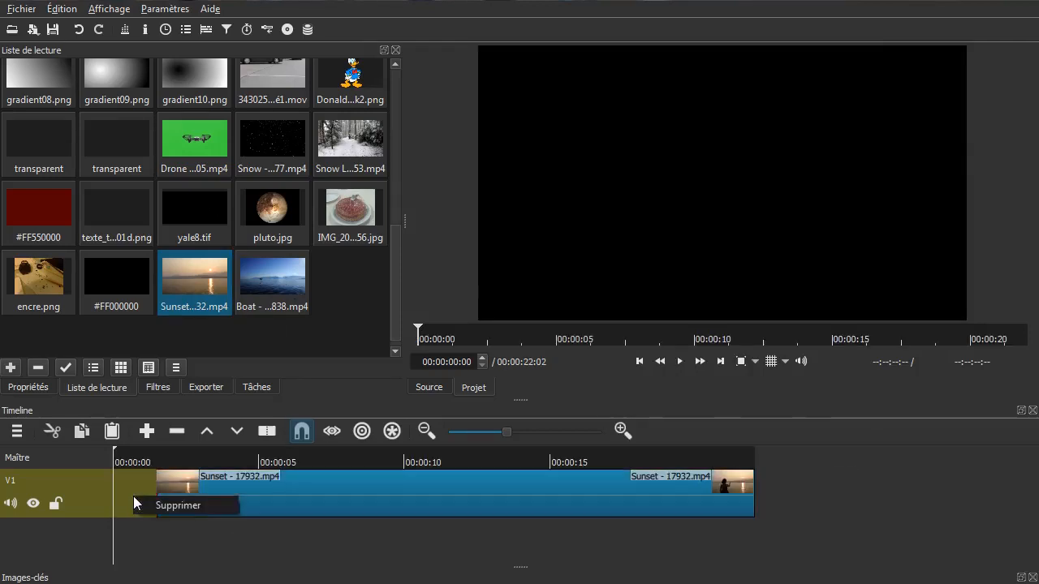
left_click(147, 509)
left_click_drag(121, 537, 219, 533)
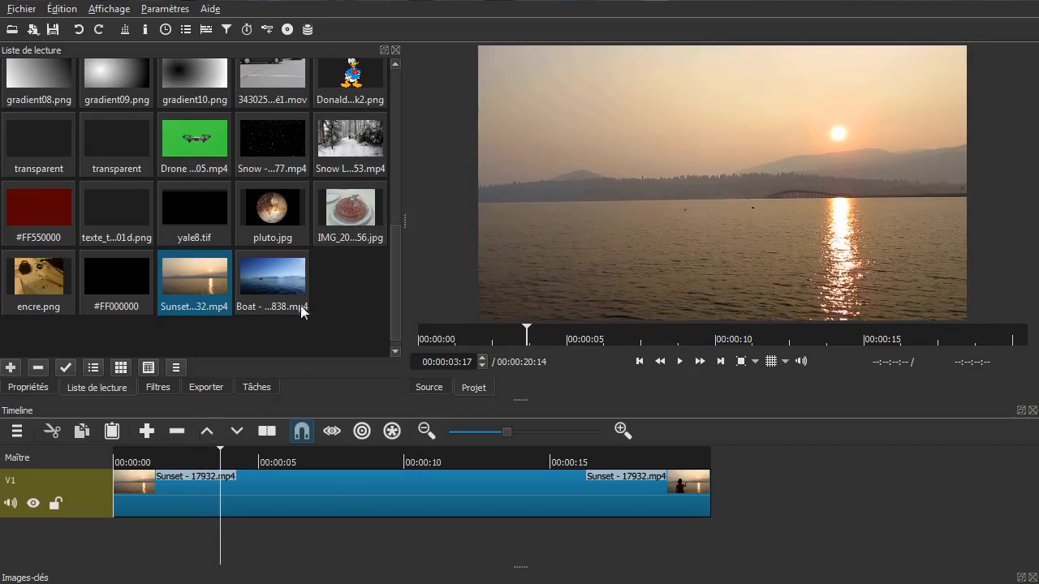
left_click(252, 500)
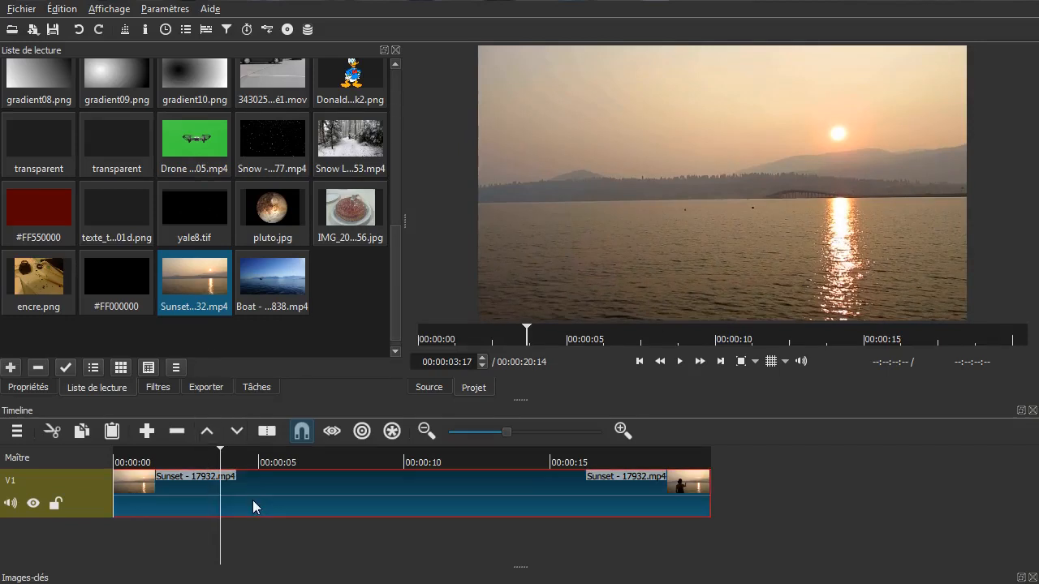
key("Delete")
Step: Place Boat - 23838.mp4 at the start of track V1 and scrub to 00:00:19:22 and back to preview the boat's movement
left_click(275, 279)
left_click_drag(267, 448, 152, 487)
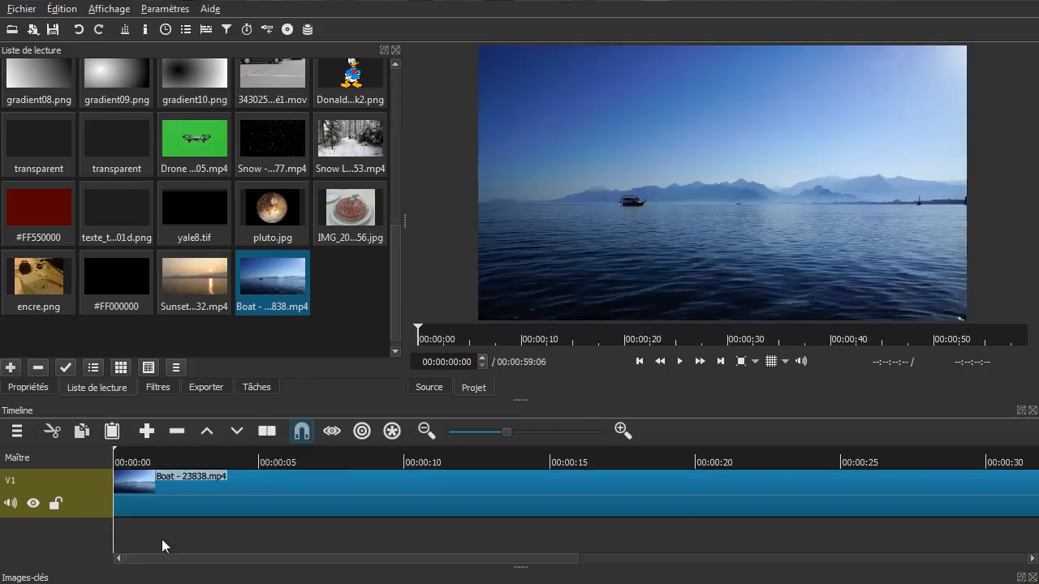
left_click_drag(132, 529, 691, 520)
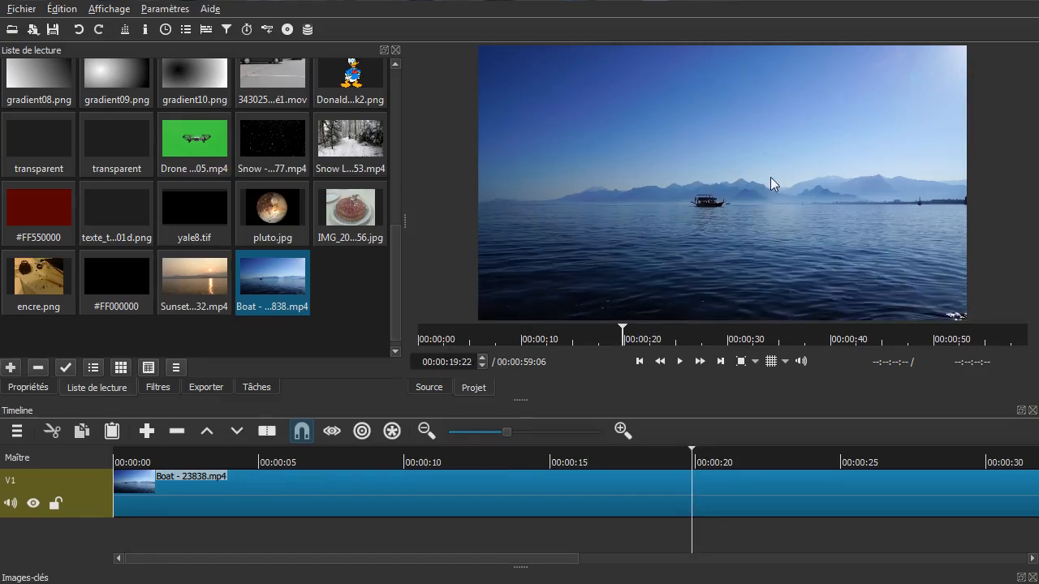
left_click_drag(363, 544, 33, 544)
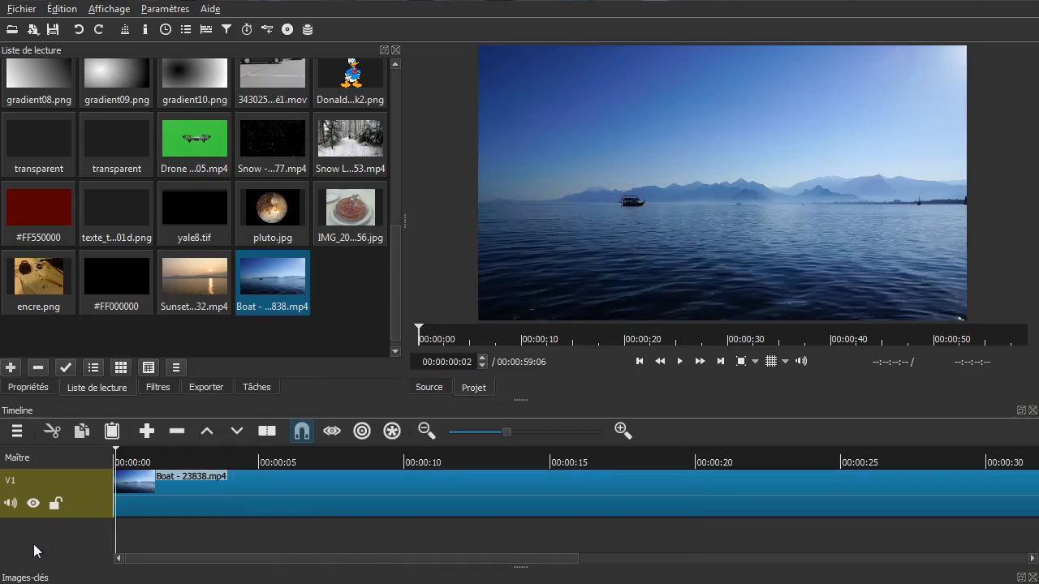
Step: Add the Suppresseur de tâches filter to the Boat clip and move its 128 x 72 region over the boat, at about 338, 370
left_click(333, 500)
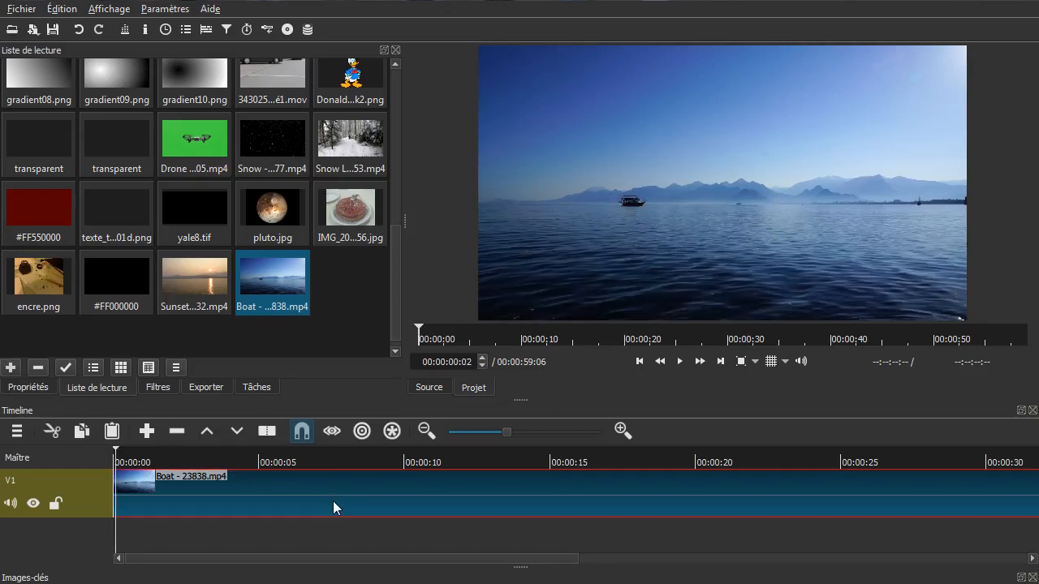
left_click(157, 387)
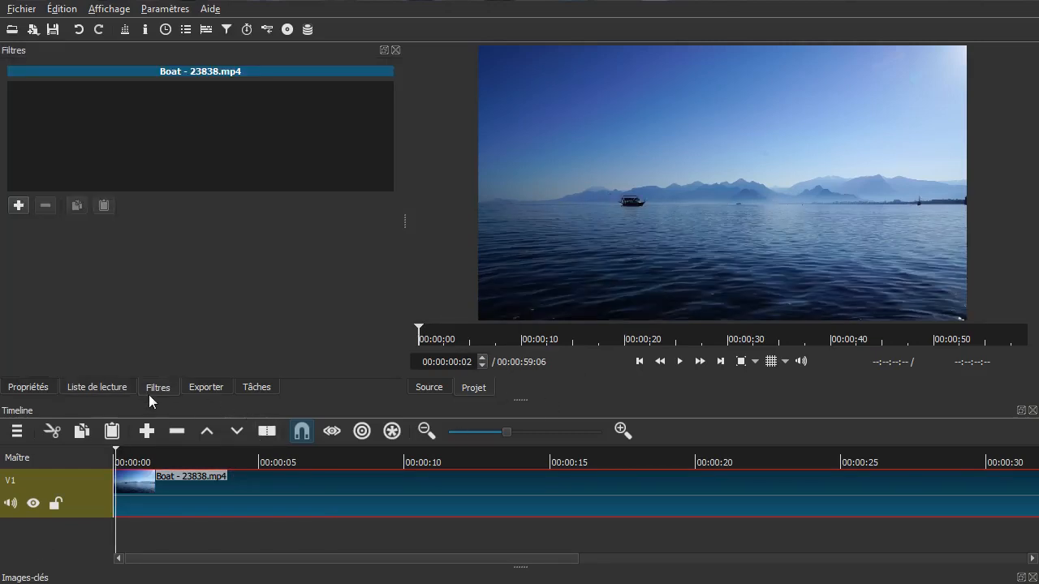
left_click(19, 205)
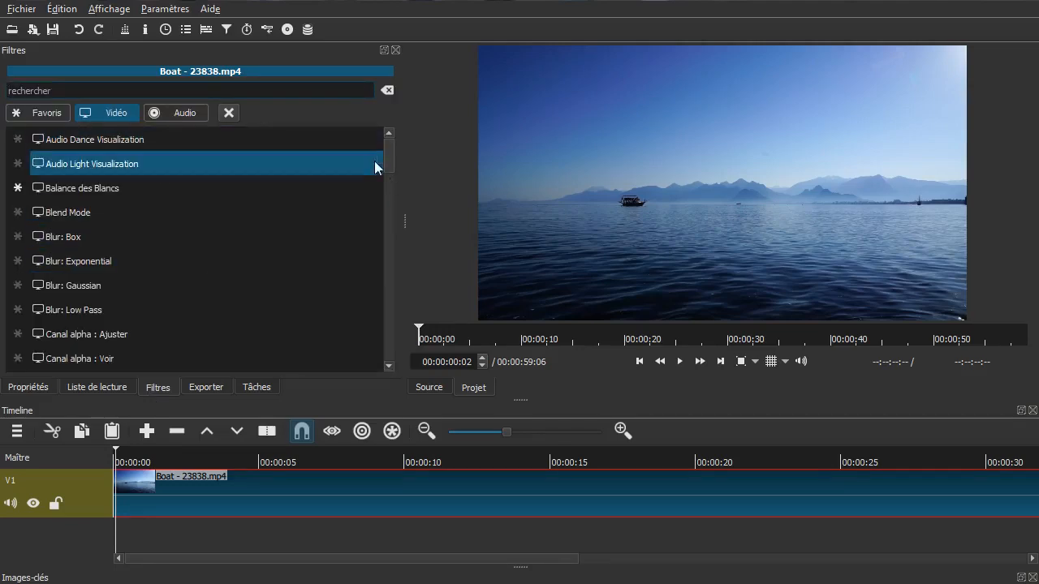
left_click_drag(385, 156, 383, 300)
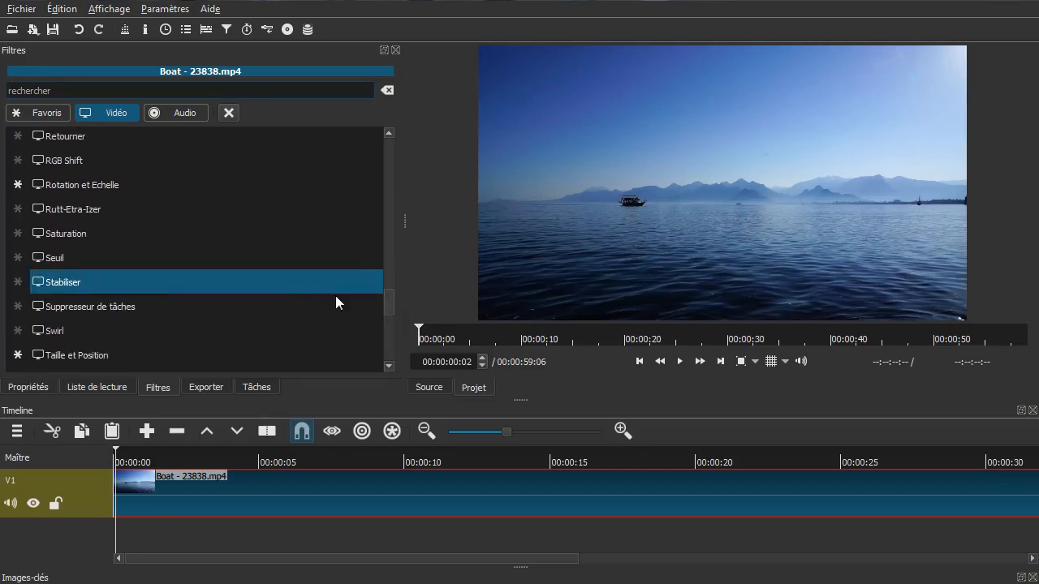
left_click(130, 306)
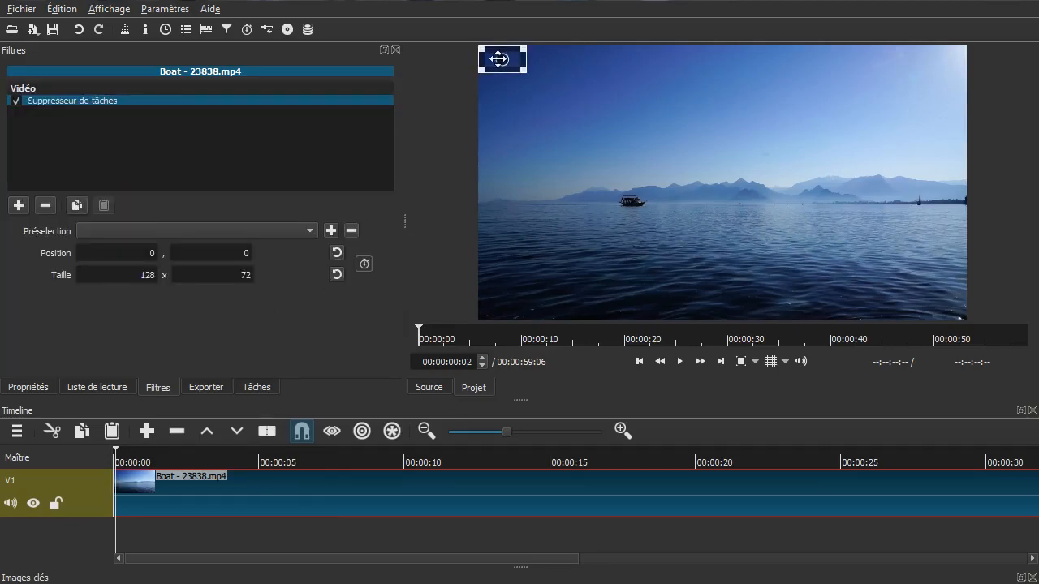
left_click_drag(502, 59, 627, 209)
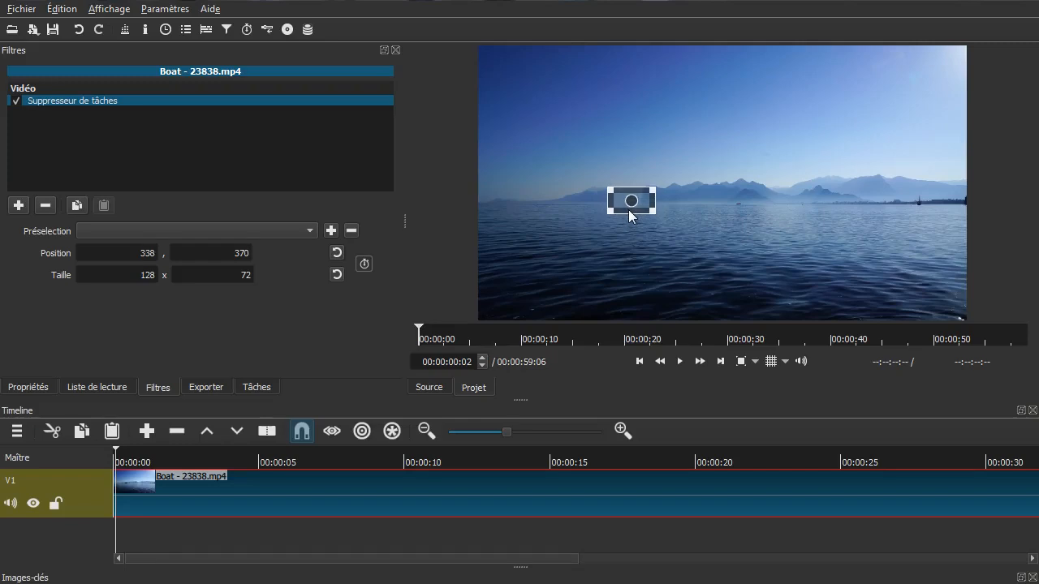
Step: Inspect the result without the region frame, return to 00:00:00:00, then move the region below the boat and back to about 347, 365
left_click(87, 496)
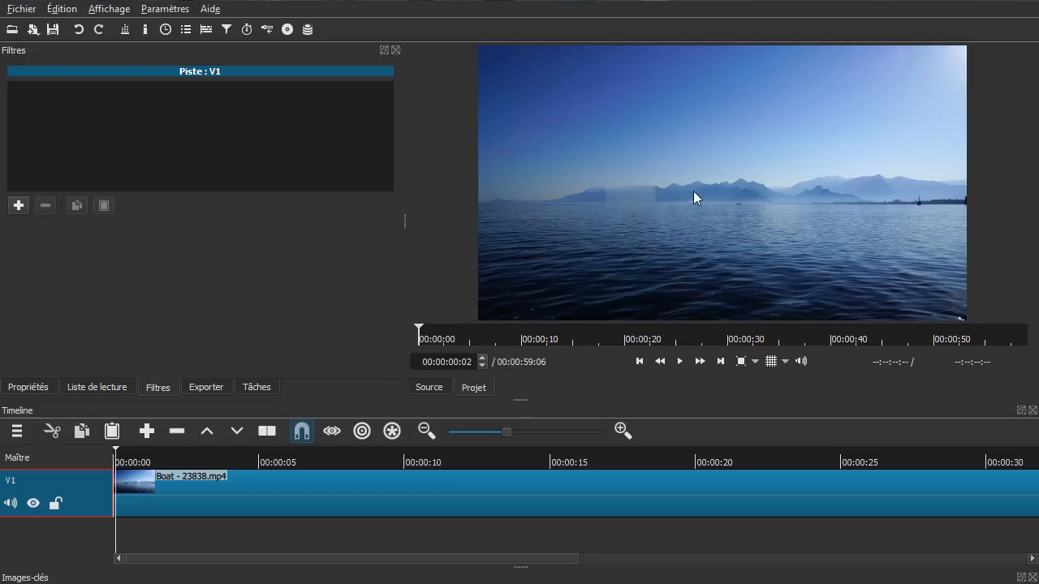
left_click_drag(141, 531, 76, 552)
left_click(151, 490)
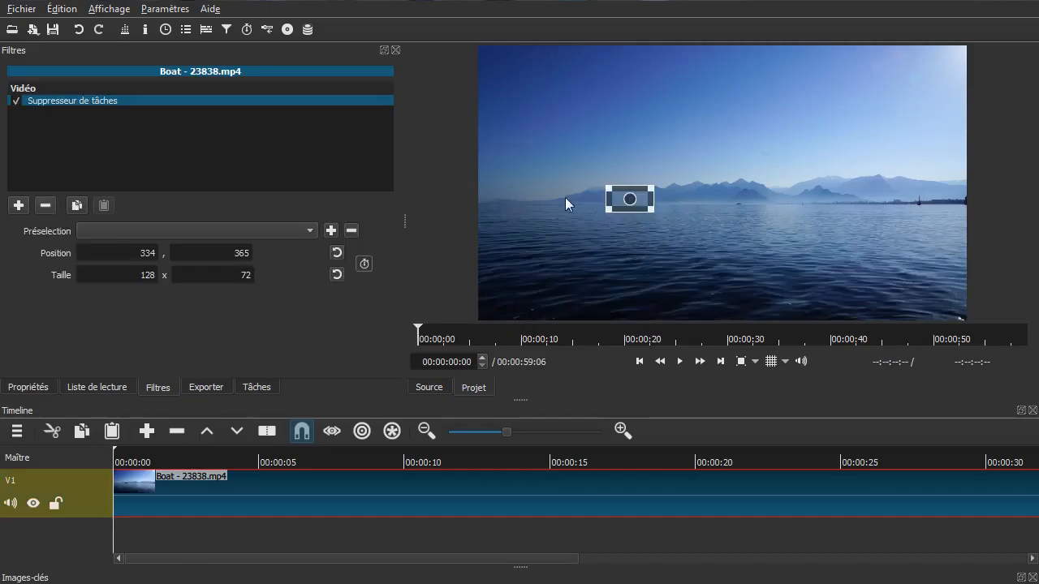
left_click_drag(630, 202, 620, 238)
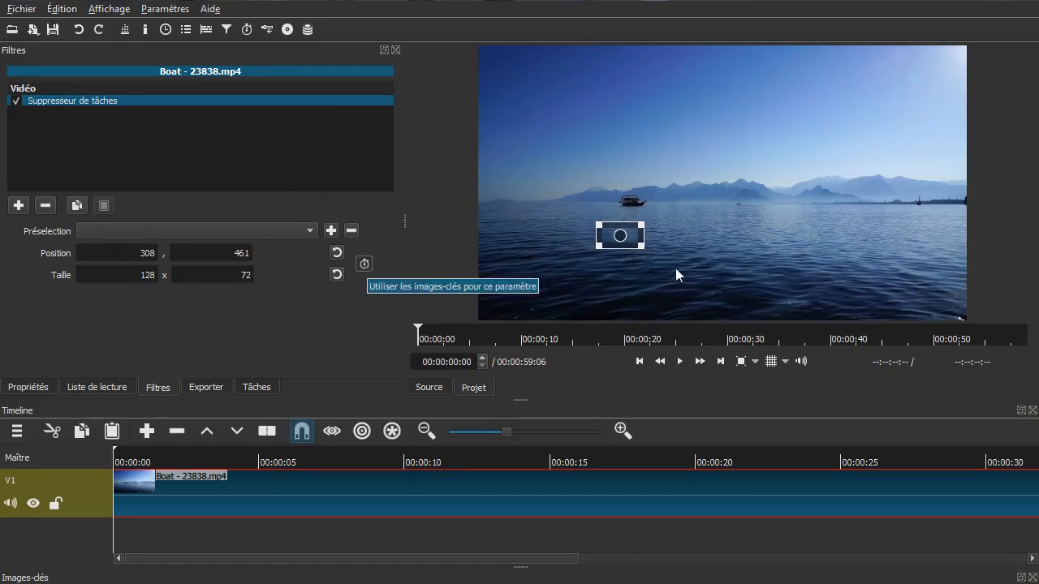
left_click_drag(622, 235, 624, 204)
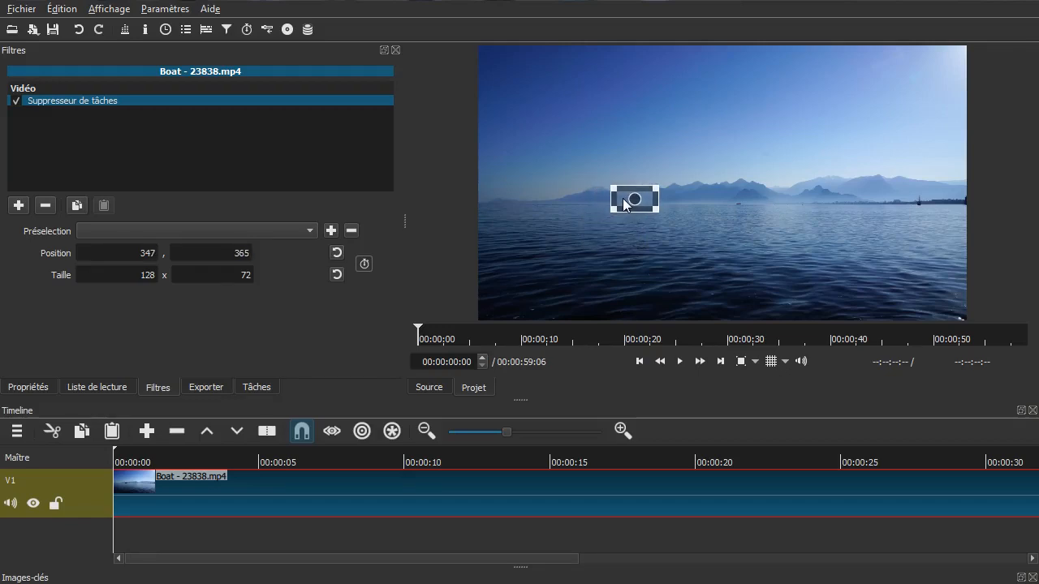
Step: Reposition the region over the moving boat, at about 576, 371 for 00:00:22:19 and about 691, 371 for 00:00:32:03
left_click_drag(696, 534, 775, 533)
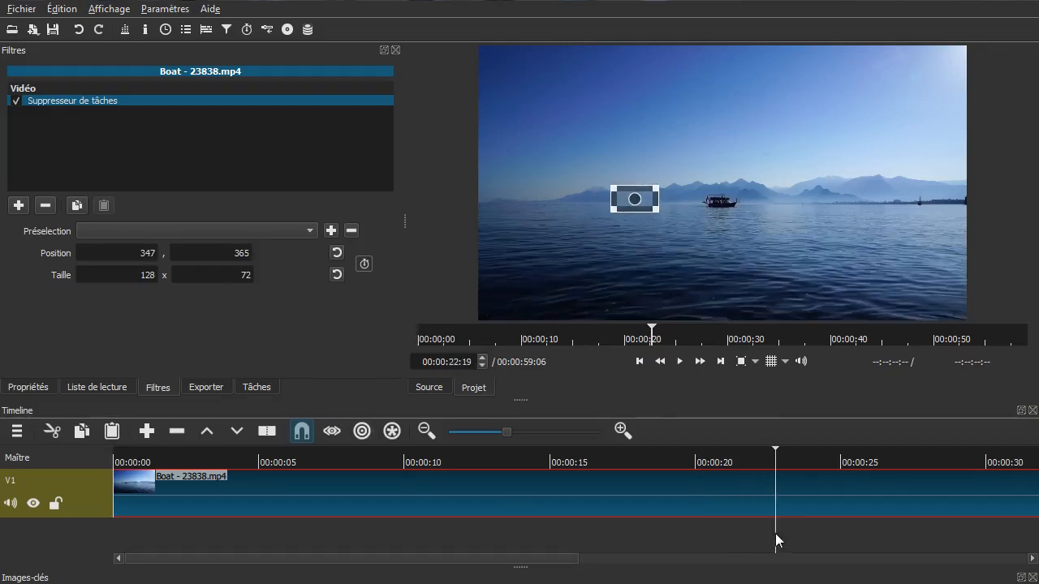
left_click_drag(641, 201, 727, 204)
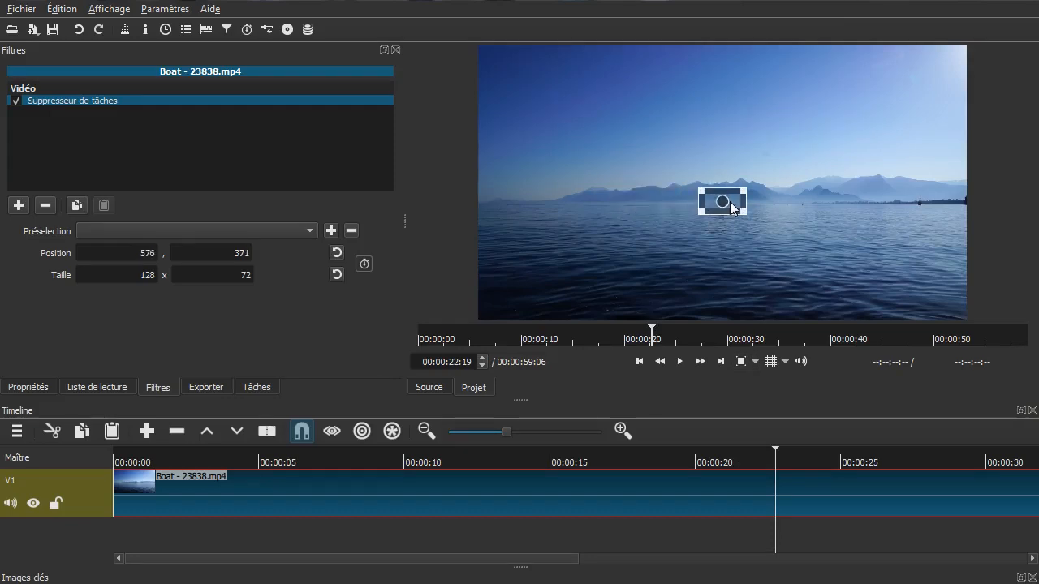
left_click_drag(884, 526, 998, 532)
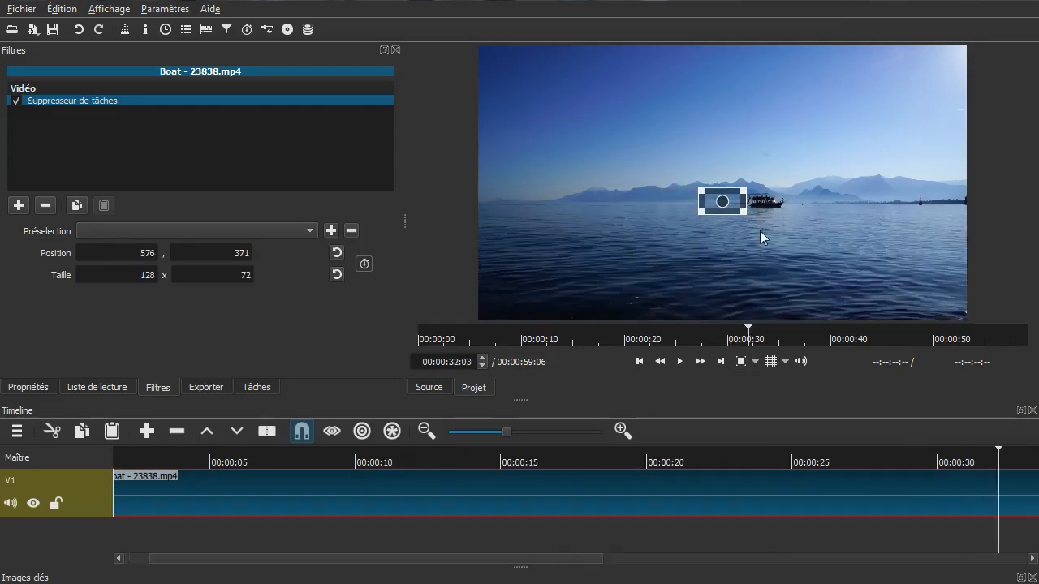
left_click_drag(724, 203, 773, 201)
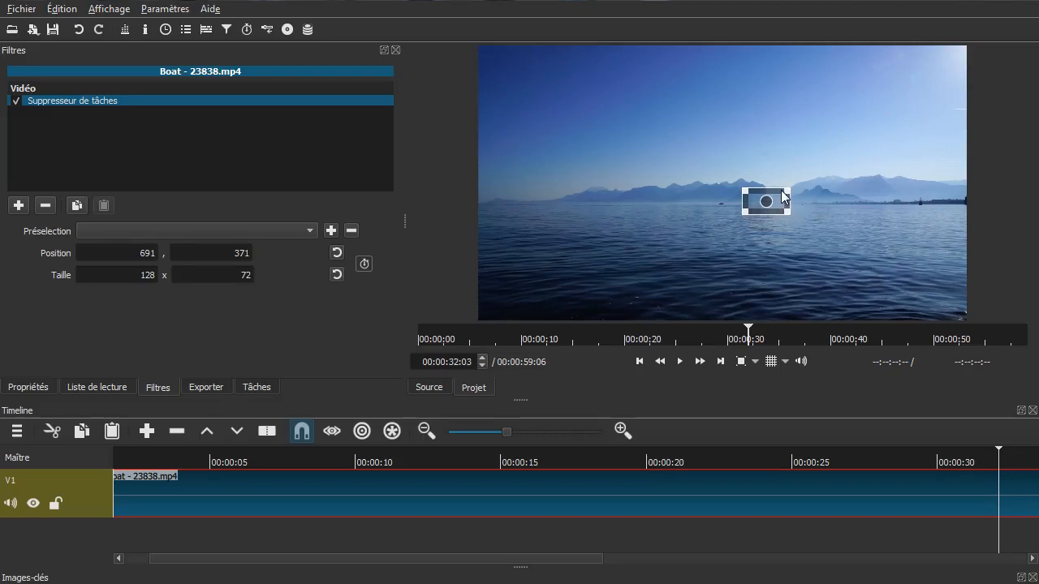
Step: Enlarge the region around the boat to about 234 x 112 at 627, 386, and inspect the result without its frame
left_click_drag(788, 189, 754, 222)
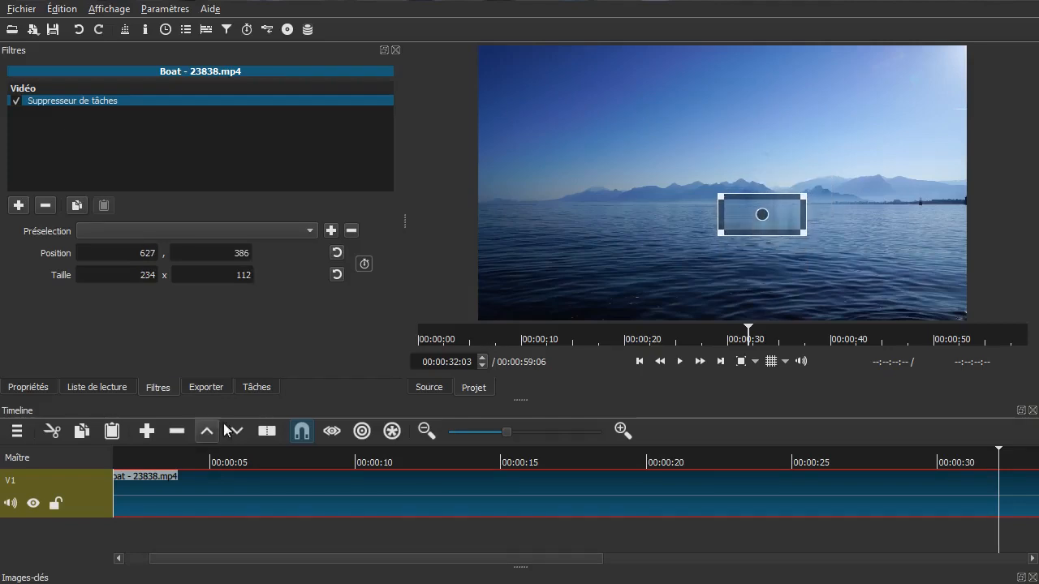
left_click(86, 503)
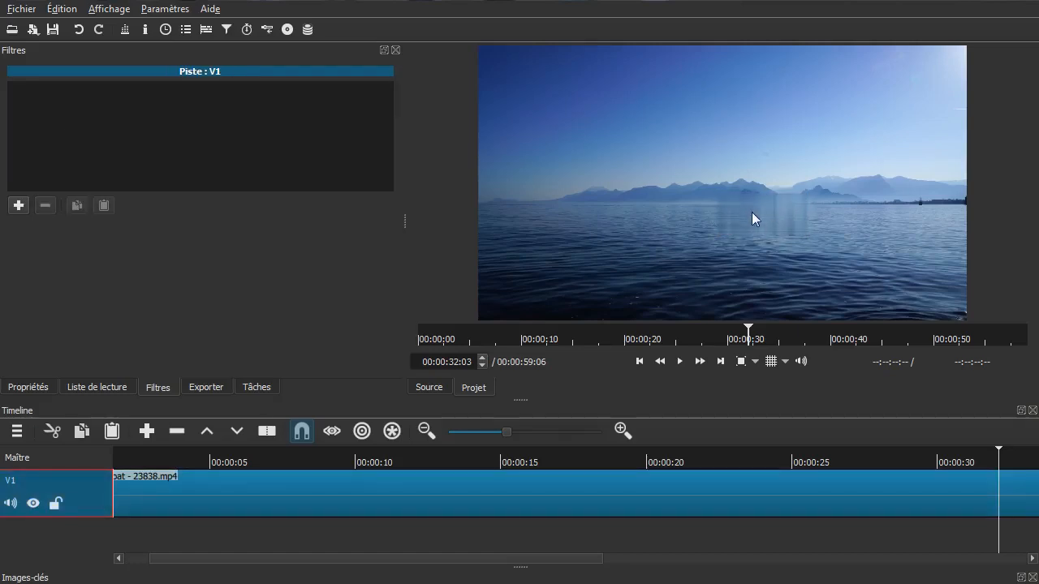
left_click(638, 503)
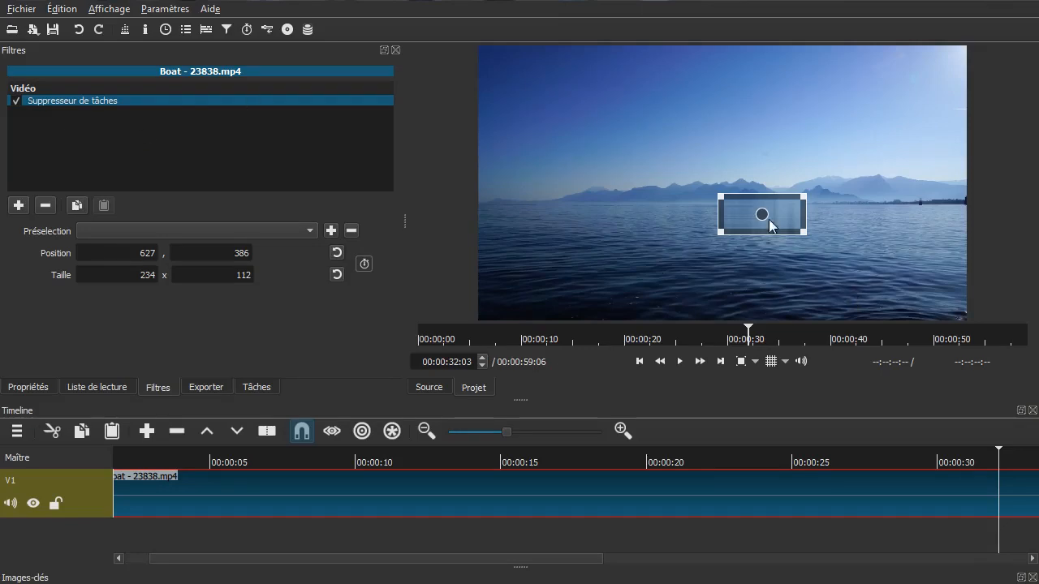
Step: Move the region over the distant mountains, widen it to about 523 x 137 at 121, 271, and inspect the result without its frame
left_click_drag(761, 213, 556, 195)
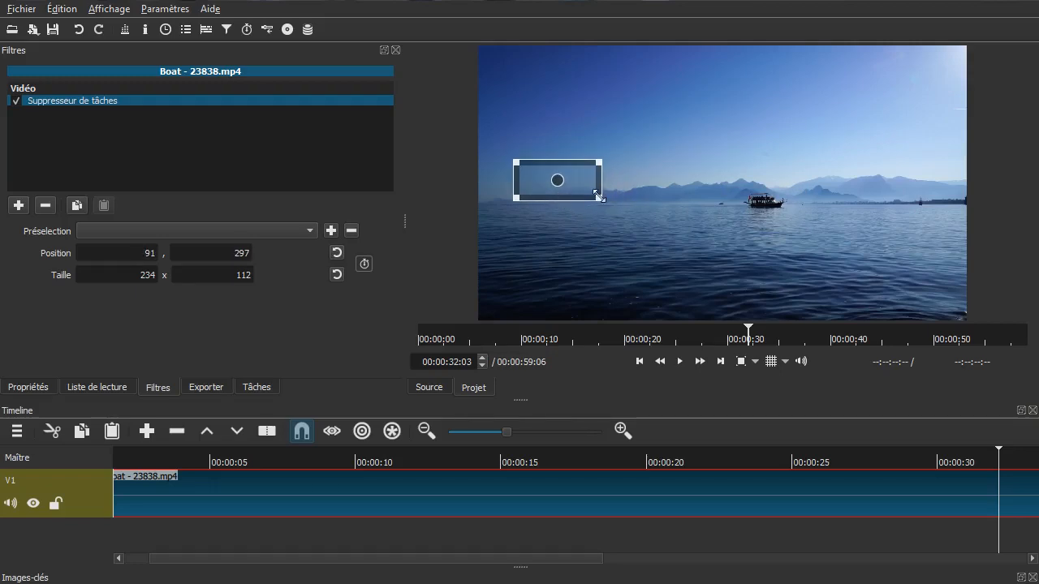
left_click_drag(599, 162, 731, 151)
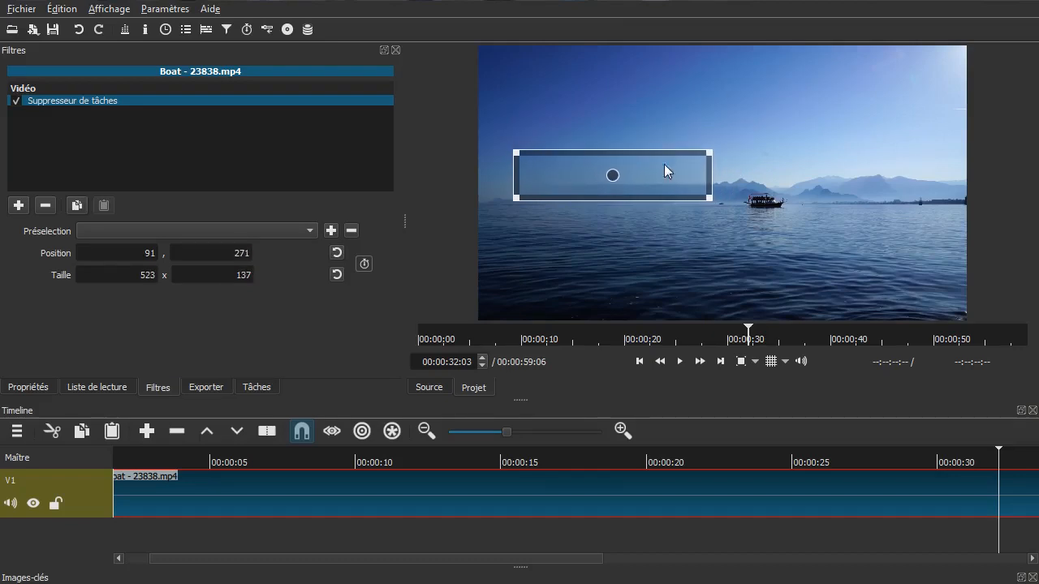
mouse_move(613, 175)
left_mouse_down()
mouse_move(626, 169)
mouse_move(622, 151)
mouse_move(622, 176)
left_mouse_up()
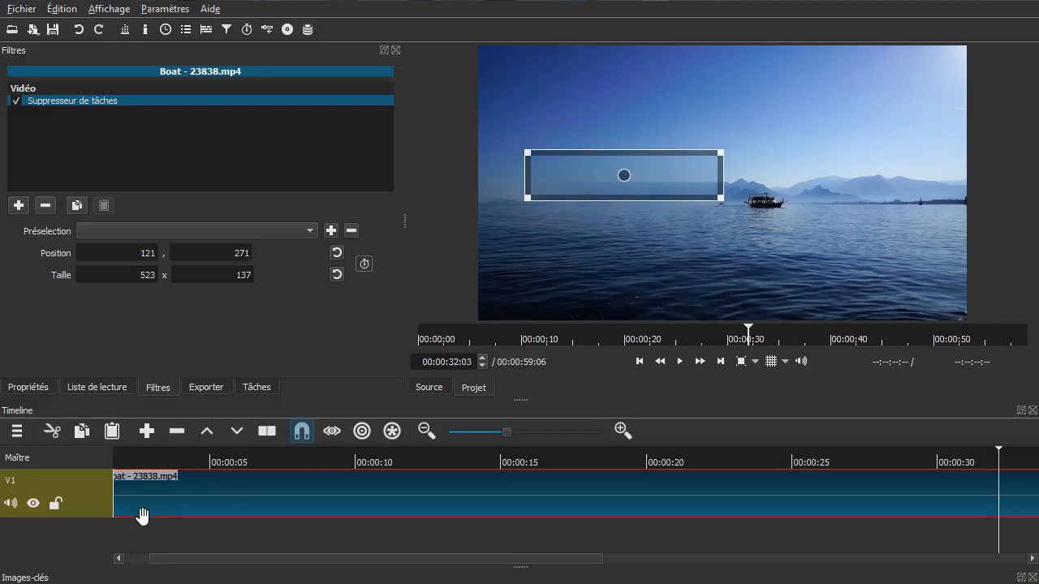
left_click(79, 506)
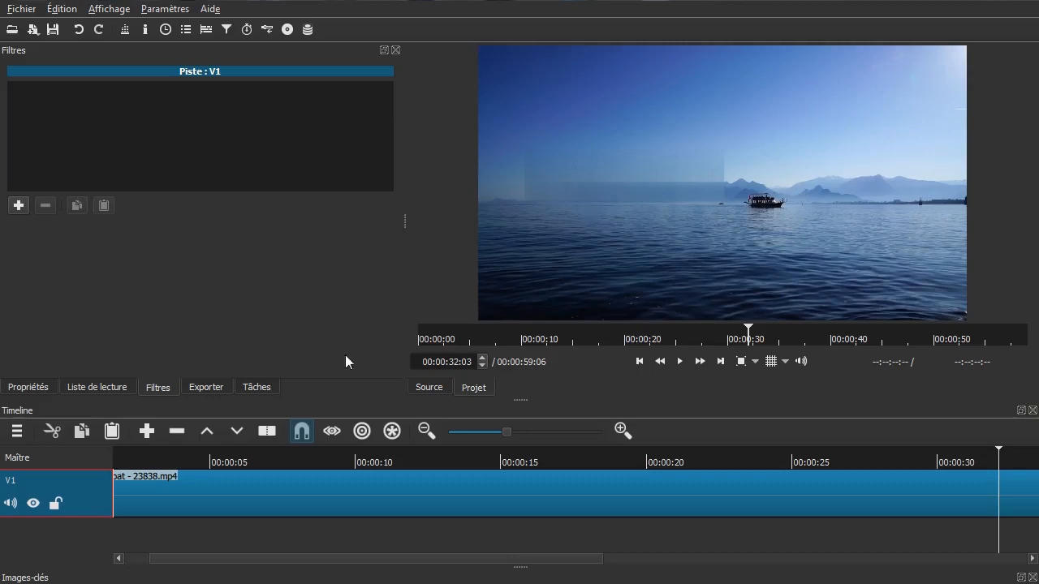
left_click(255, 505)
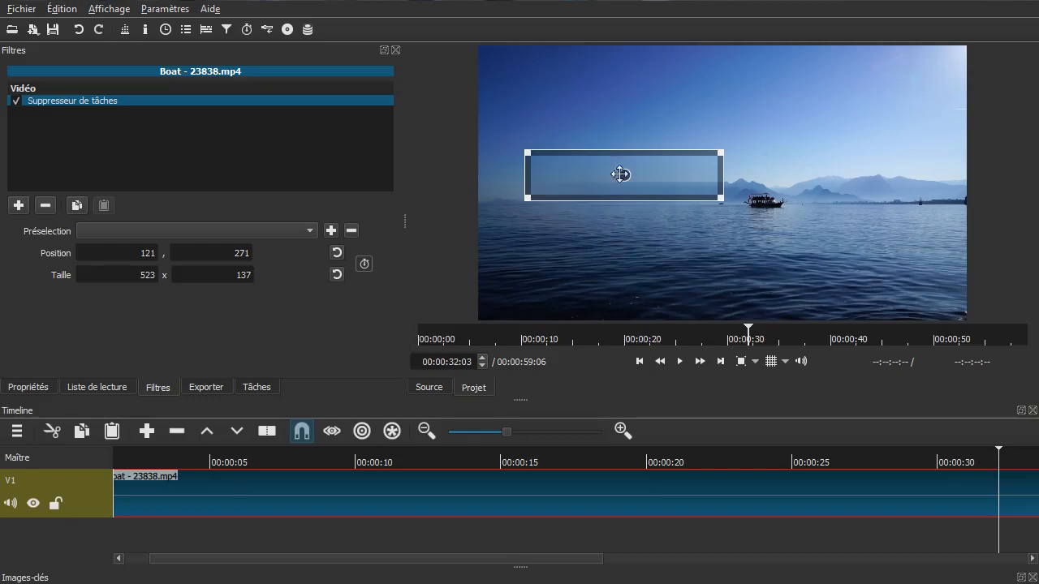
Step: Test the region on plain sky, resizing it to about 427 x 173 and moving it to about 110, 78
left_click_drag(621, 174, 660, 112)
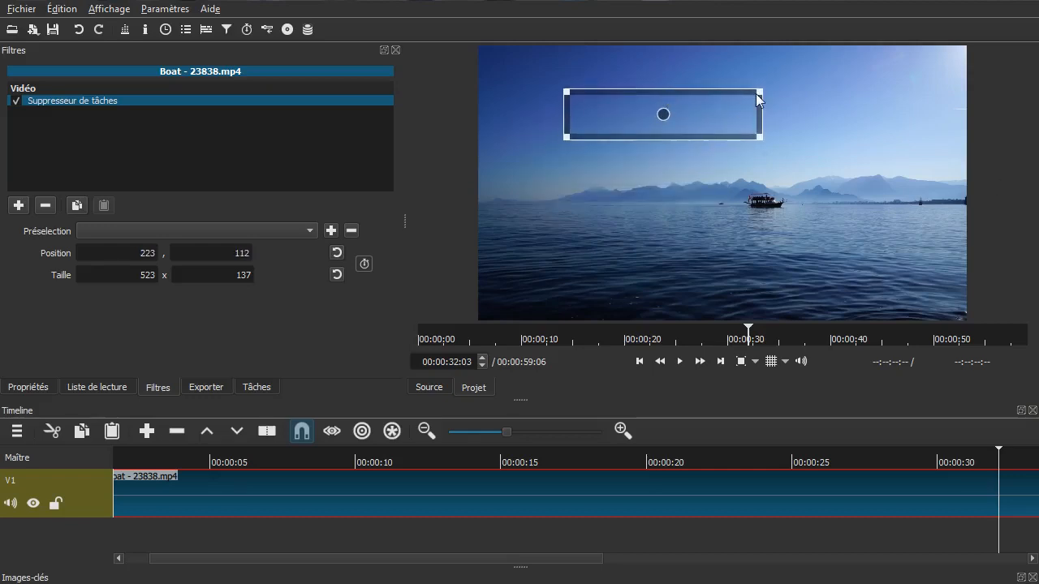
left_click_drag(755, 94, 684, 106)
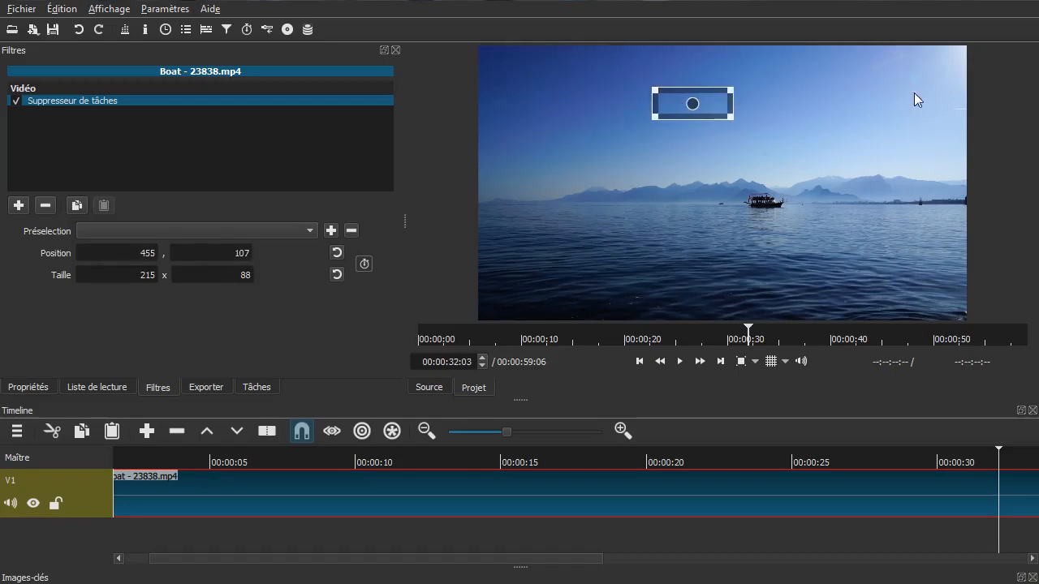
left_click_drag(690, 102, 675, 121)
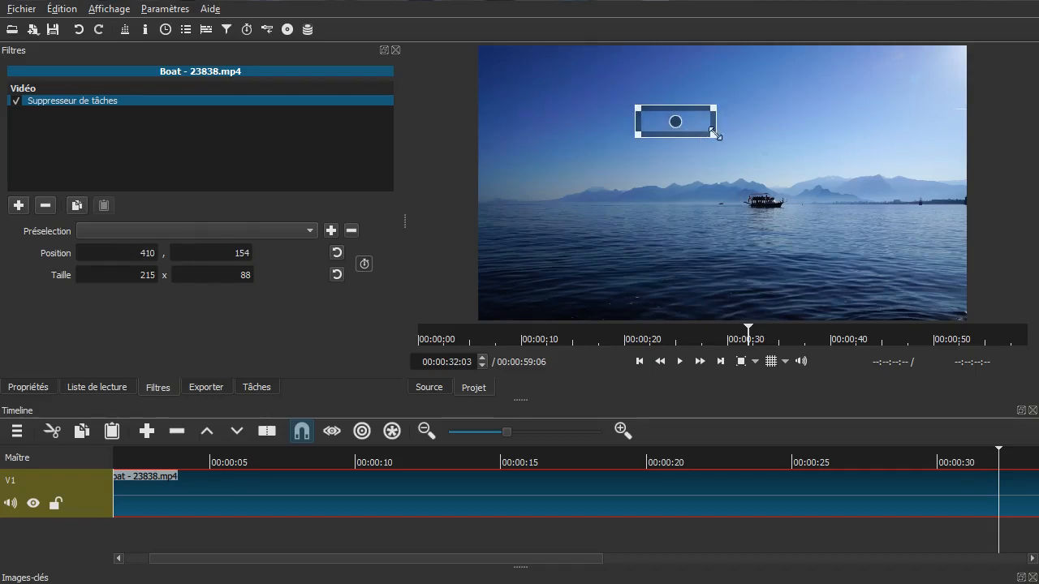
left_click_drag(714, 136, 795, 169)
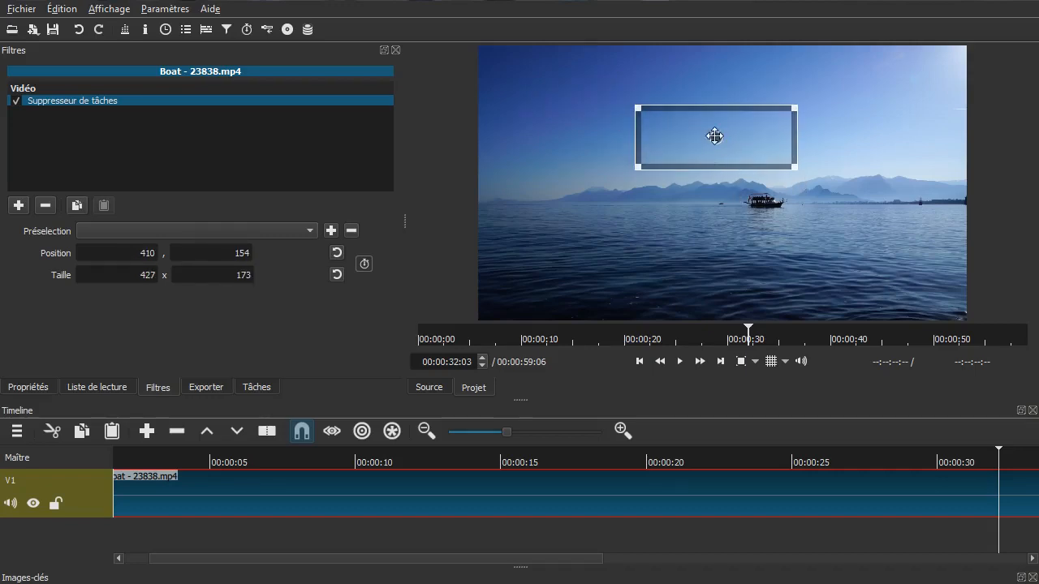
left_click_drag(717, 135, 601, 108)
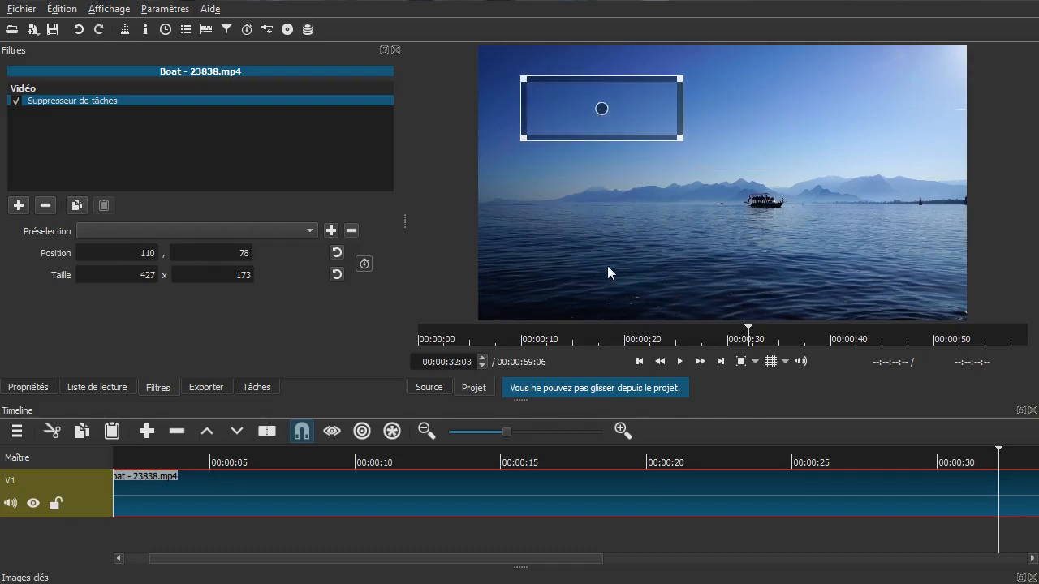
Step: Test the region on the water, reduce it to about 470 x 86, and move it into the sky at about 159, 184
left_click_drag(602, 108, 770, 293)
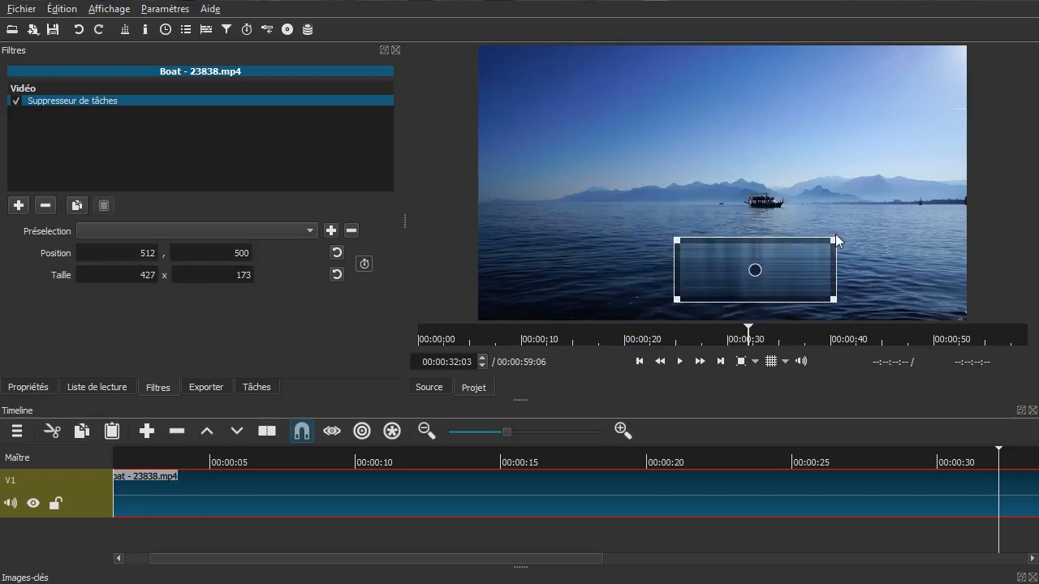
left_click_drag(833, 235, 849, 286)
left_click_drag(761, 285, 641, 130)
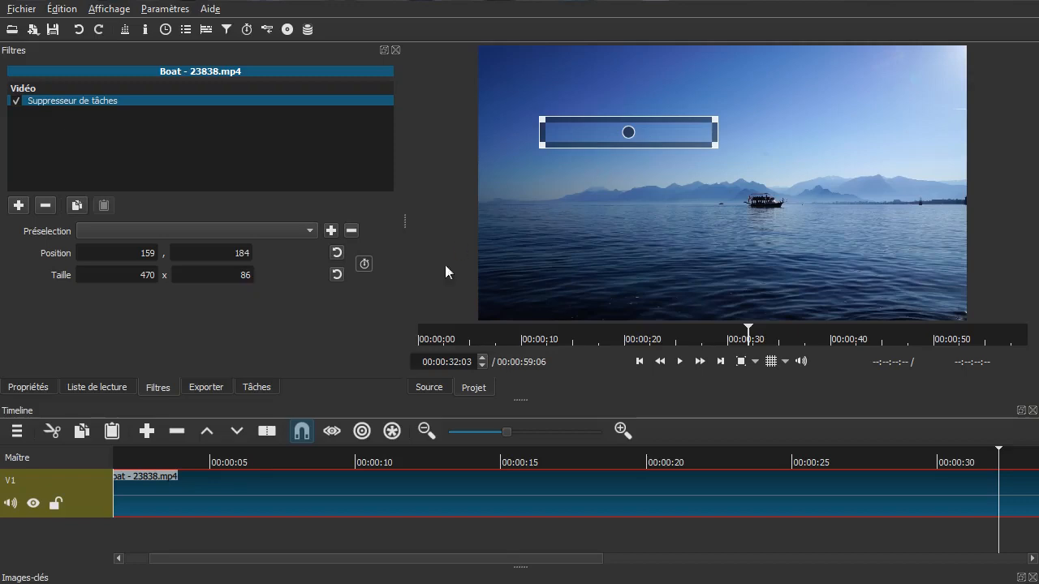
Step: Return to 00:00:00:00, delete the Boat clip from track V1, and place Sunset - 17932.mp4 at the track's start instead
left_click_drag(187, 539, 100, 545)
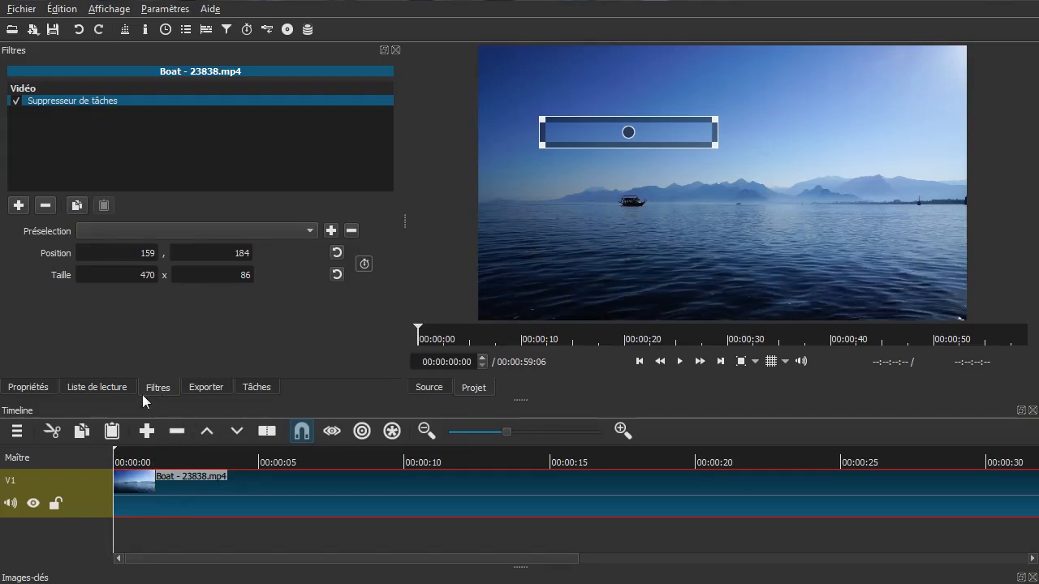
left_click(112, 387)
left_click(185, 283)
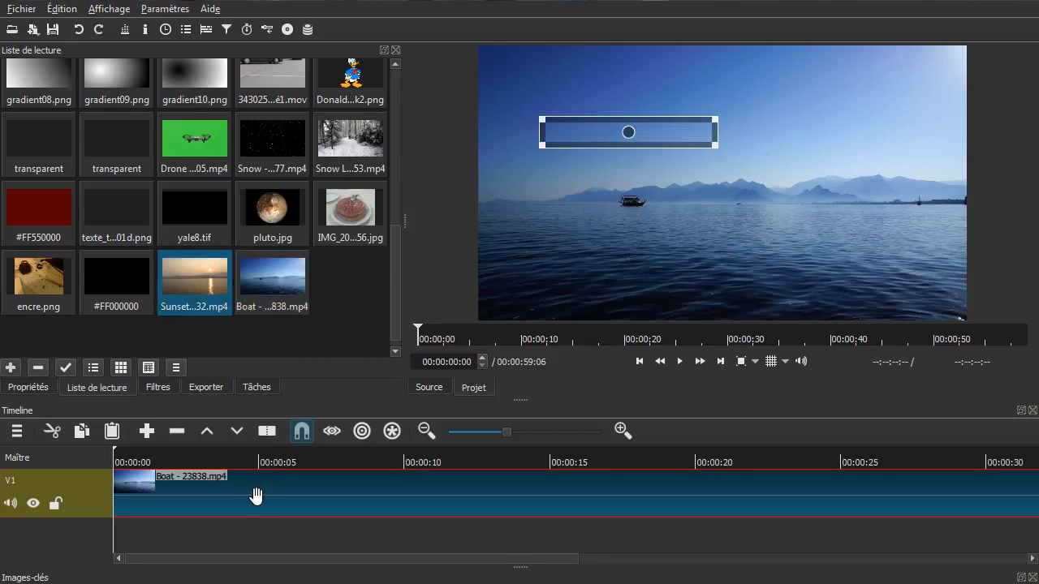
key("Delete")
left_click_drag(193, 280, 126, 495)
right_click(124, 492)
left_click(146, 501)
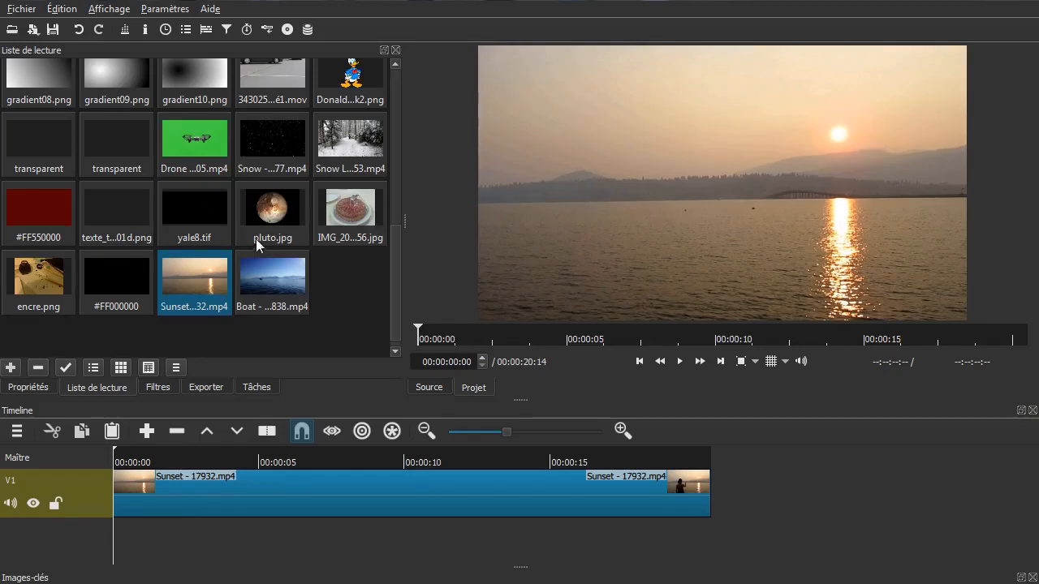
scroll(268, 234, "up", 3)
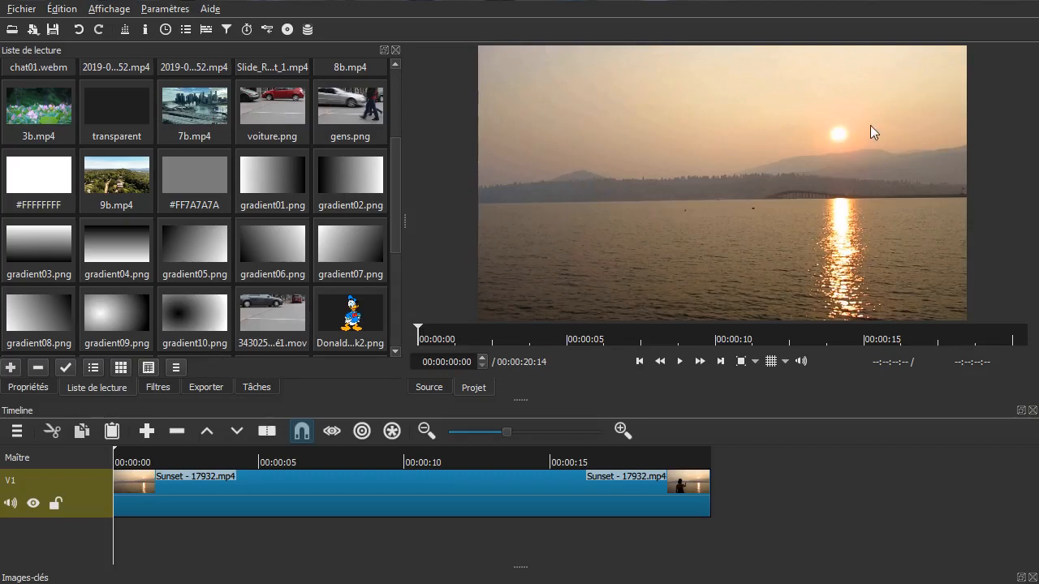
scroll(228, 232, "up", 3)
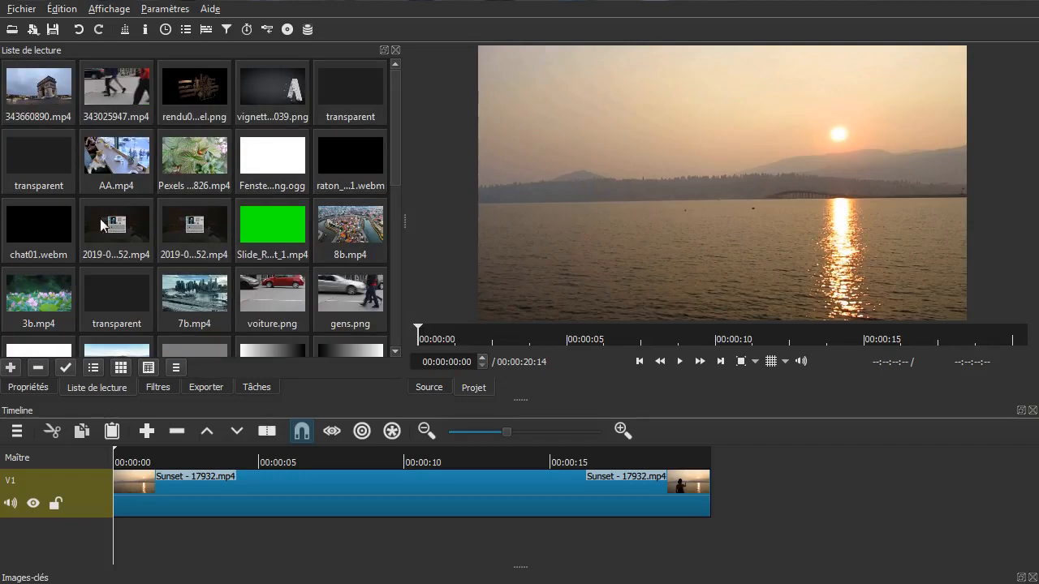
scroll(249, 187, "down", 3)
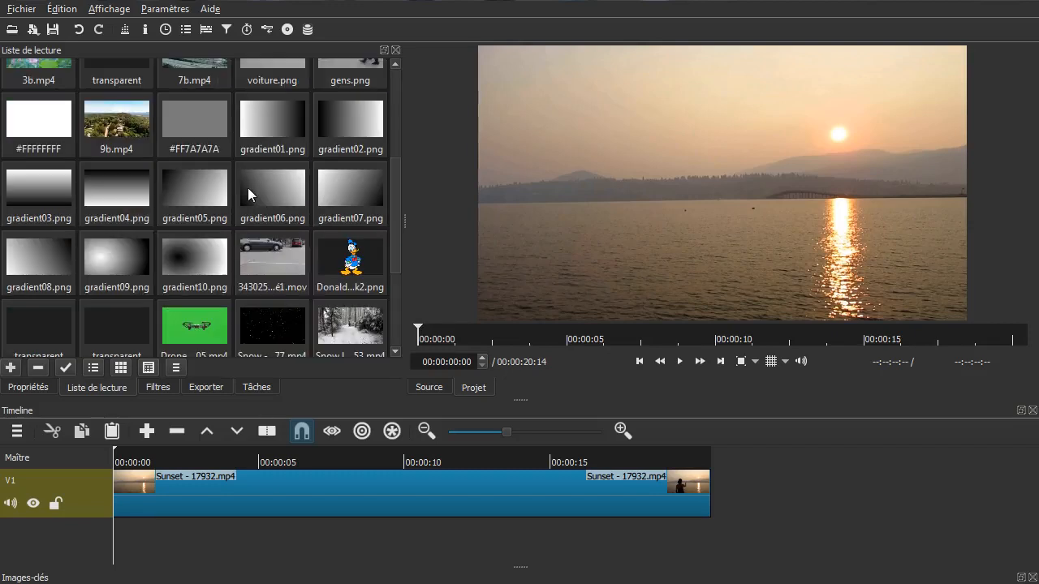
scroll(247, 187, "up", 3)
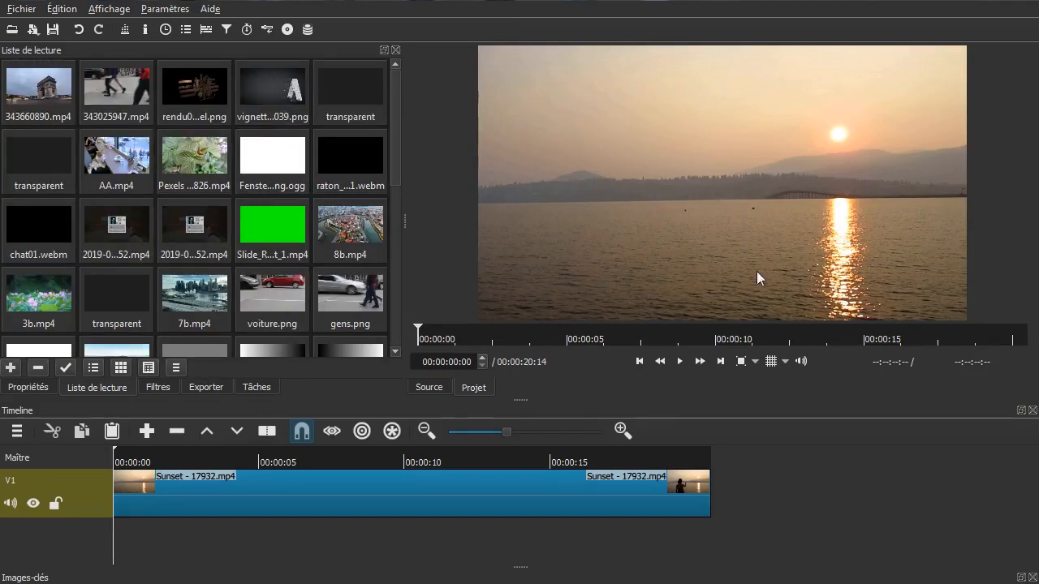